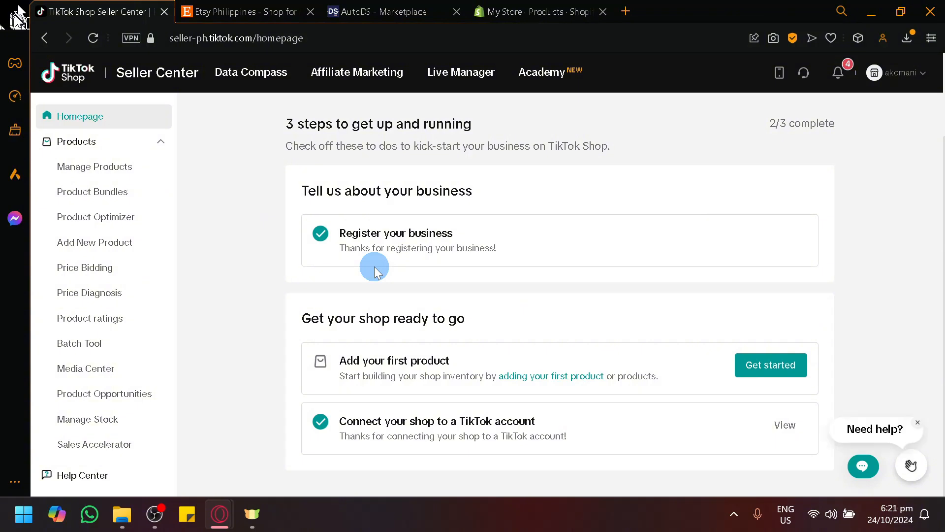
Switch to the Etsy home page and look through its featured products.
{"action": "left_click", "coordinate": [215, 12]}
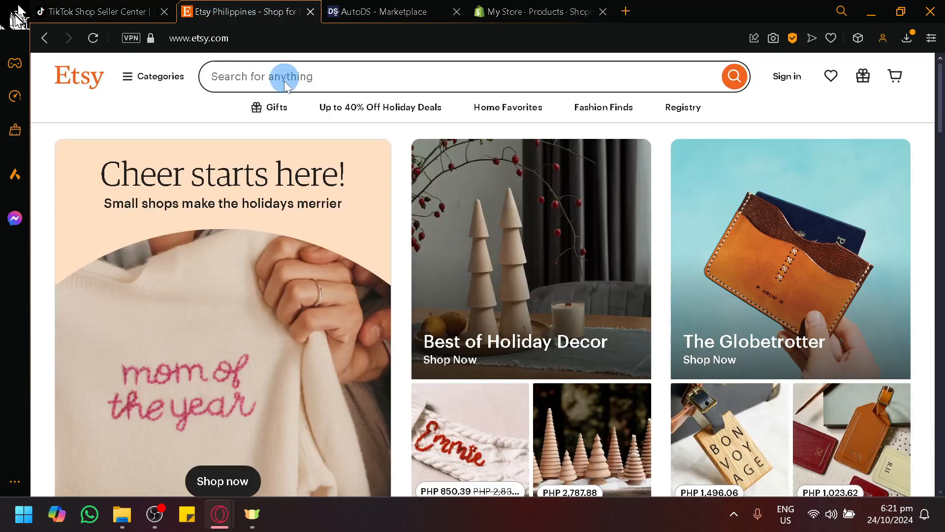
{"action": "scroll", "coordinate": [393, 224], "scroll_direction": "down", "scroll_amount": 8}
{"action": "scroll", "coordinate": [409, 217], "scroll_direction": "down", "scroll_amount": 15}
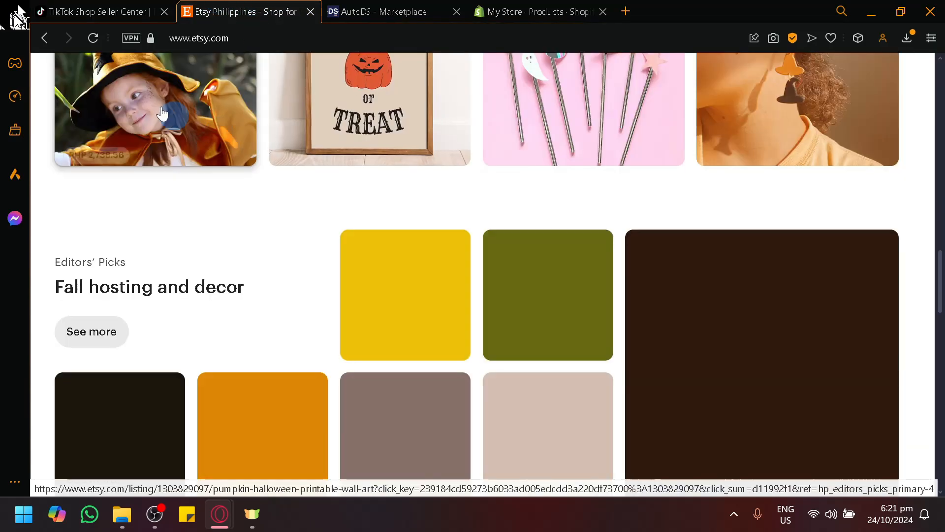
Switch to TikTok Shop Seller Center and collapse the Products section of the navigation.
{"action": "left_click", "coordinate": [78, 7]}
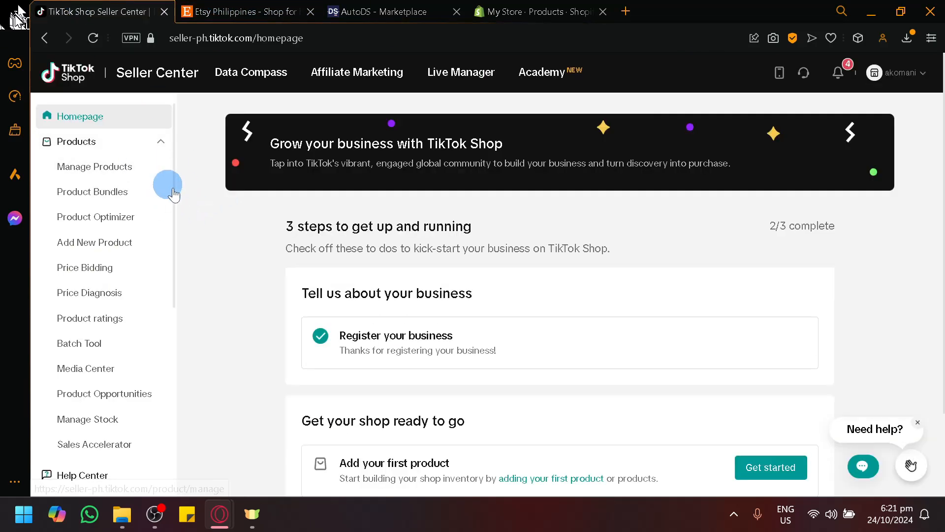
{"action": "left_click", "coordinate": [154, 144]}
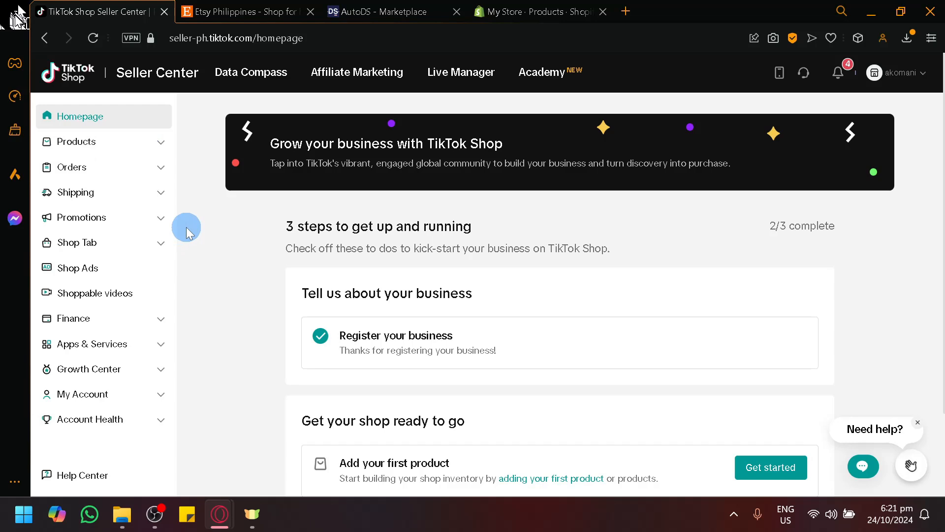
{"action": "left_click", "coordinate": [239, 11]}
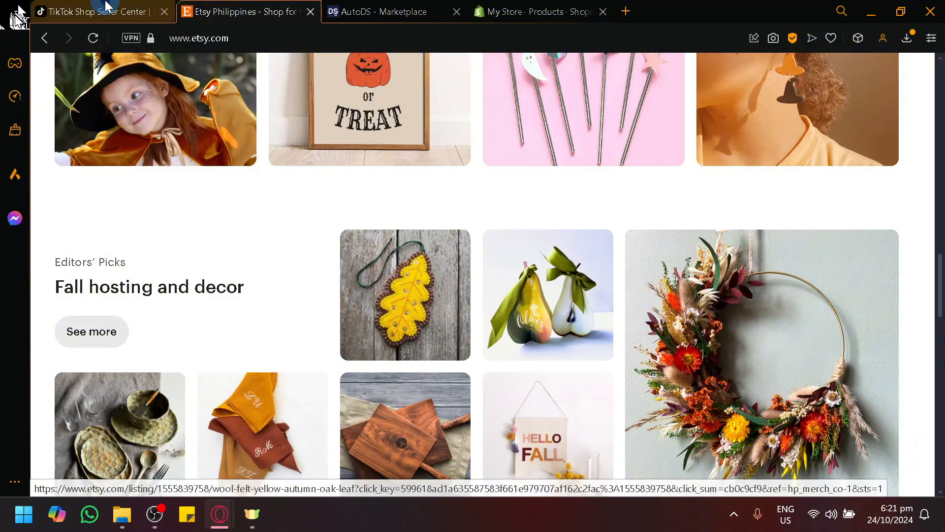
{"action": "left_click", "coordinate": [105, 7]}
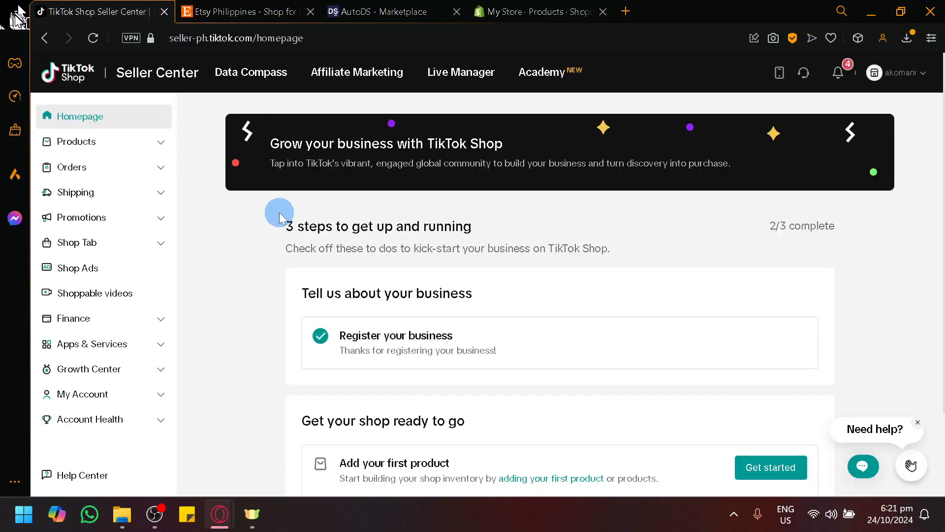
Examine the Etsy home page's trend categories, editors' picks and special-price items.
{"action": "left_click", "coordinate": [219, 13]}
{"action": "scroll", "coordinate": [337, 239], "scroll_direction": "up", "scroll_amount": 8}
{"action": "scroll", "coordinate": [337, 236], "scroll_direction": "up", "scroll_amount": 10}
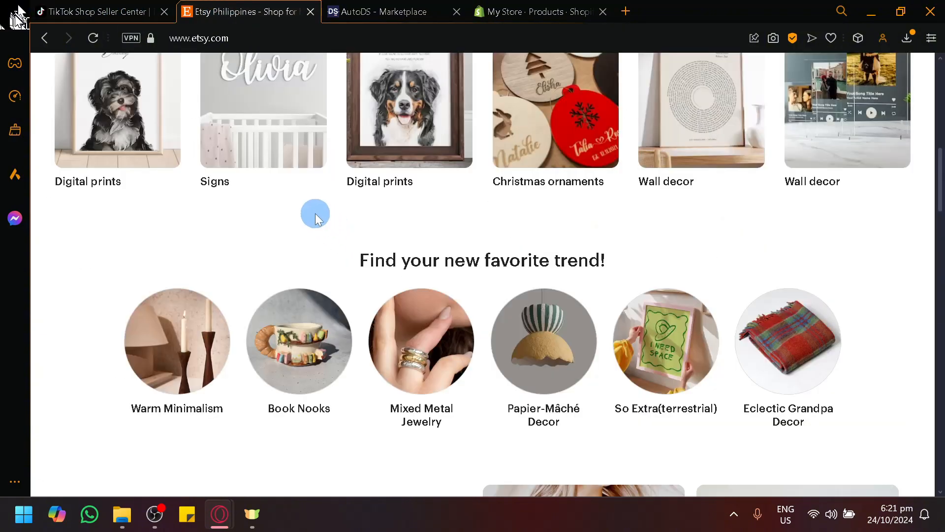
{"action": "scroll", "coordinate": [314, 211], "scroll_direction": "up", "scroll_amount": 3}
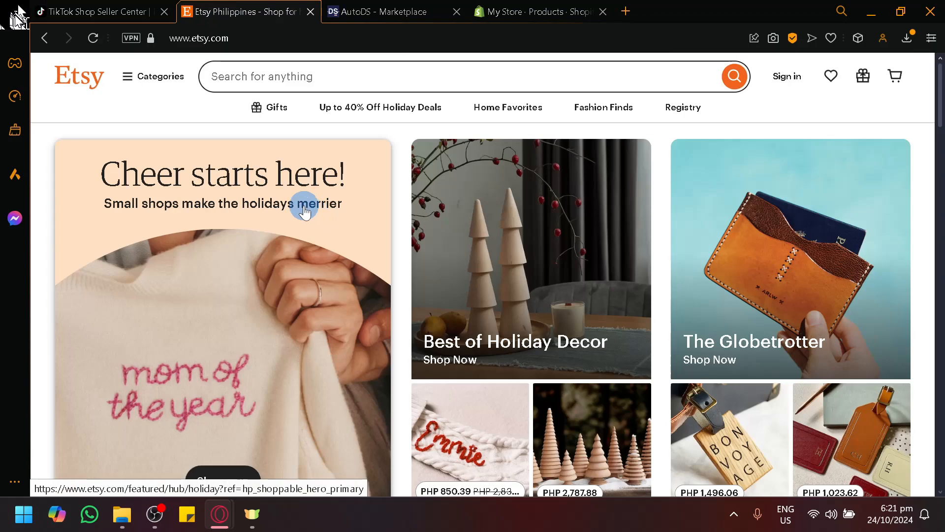
{"action": "scroll", "coordinate": [290, 212], "scroll_direction": "down", "scroll_amount": 10}
{"action": "scroll", "coordinate": [292, 212], "scroll_direction": "down", "scroll_amount": 15}
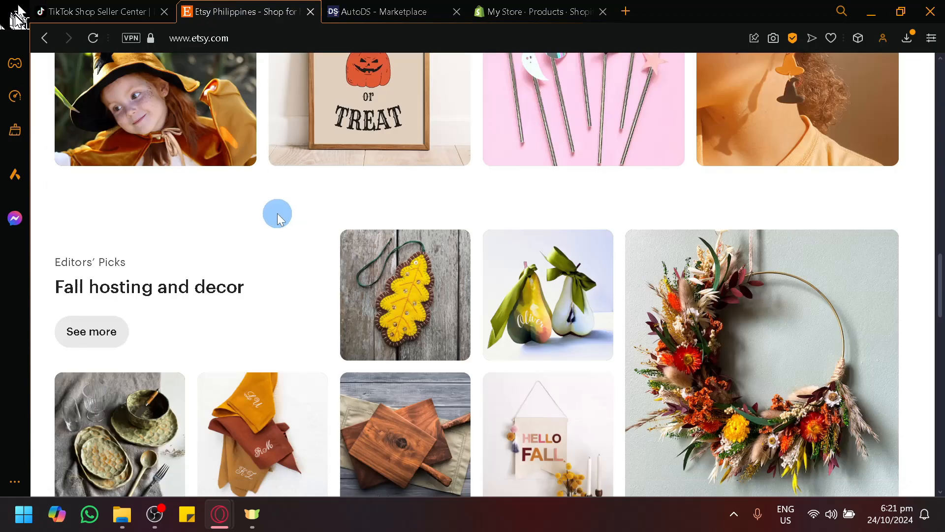
{"action": "scroll", "coordinate": [265, 217], "scroll_direction": "down", "scroll_amount": 5}
{"action": "scroll", "coordinate": [268, 211], "scroll_direction": "up", "scroll_amount": 18}
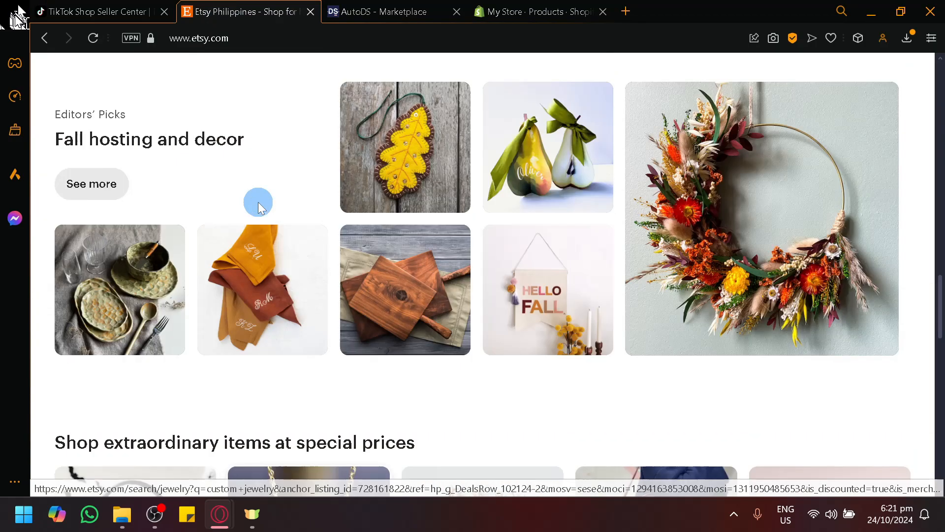
{"action": "scroll", "coordinate": [523, 308], "scroll_direction": "up", "scroll_amount": 5}
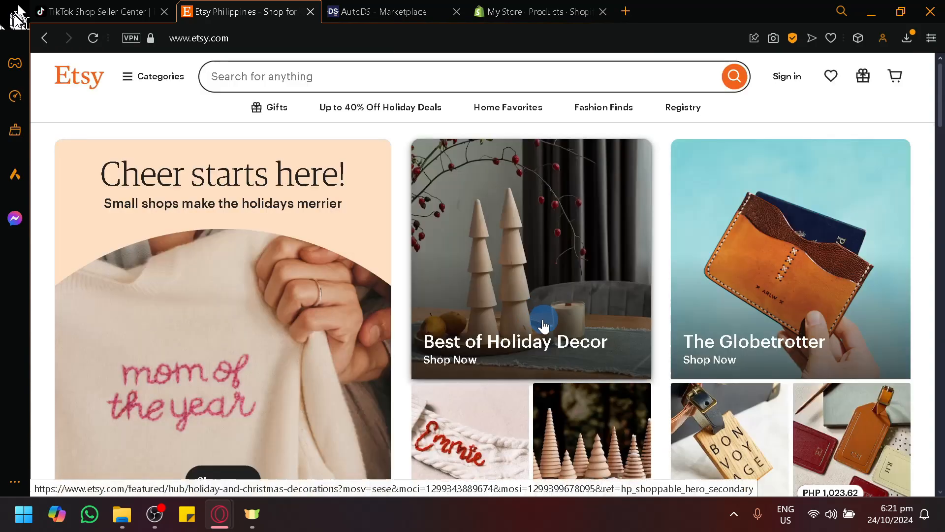
Open Etsy's Best of Holiday Decor collection separately and browse its categories, small shops and product listings.
{"action": "scroll", "coordinate": [527, 323], "scroll_direction": "down", "scroll_amount": 5}
{"action": "scroll", "coordinate": [516, 238], "scroll_direction": "up", "scroll_amount": 6}
{"action": "left_click", "coordinate": [515, 238]}
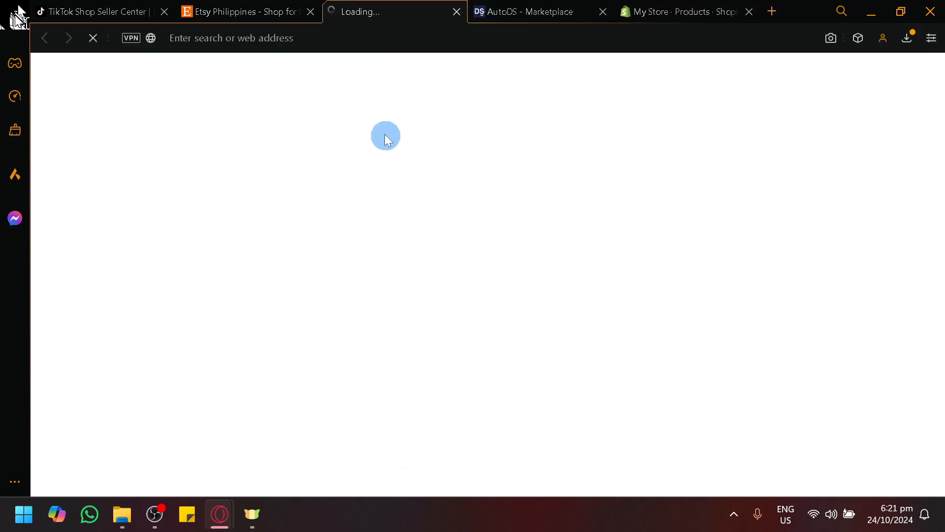
{"action": "left_click", "coordinate": [99, 10]}
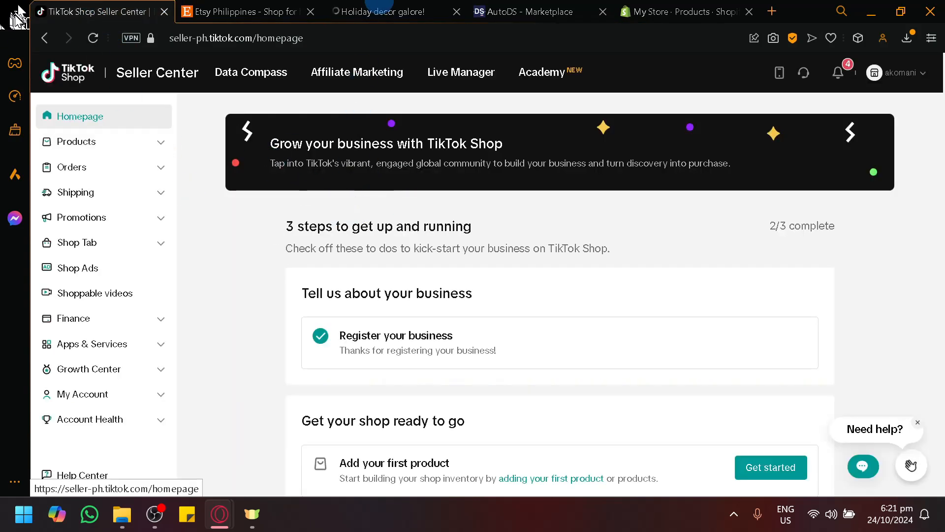
{"action": "left_click", "coordinate": [380, 8]}
{"action": "scroll", "coordinate": [491, 312], "scroll_direction": "down", "scroll_amount": 10}
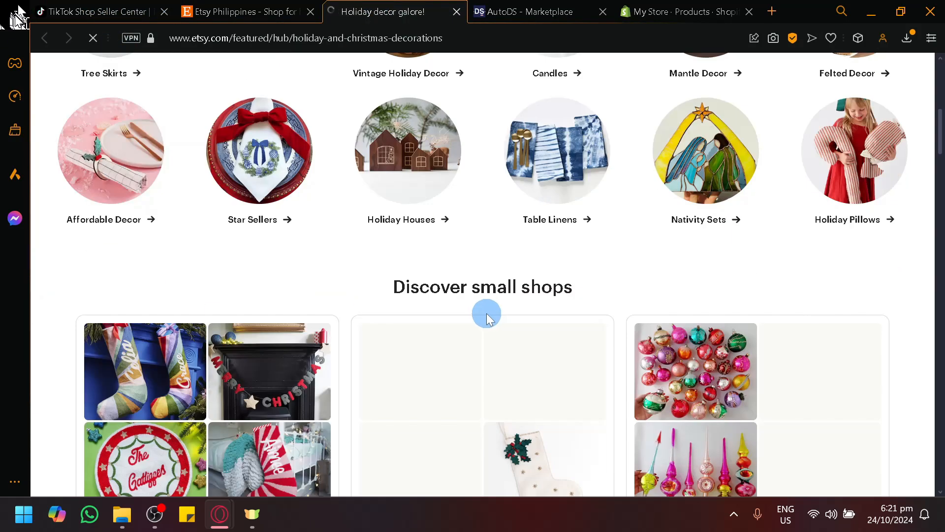
{"action": "scroll", "coordinate": [471, 310], "scroll_direction": "down", "scroll_amount": 12}
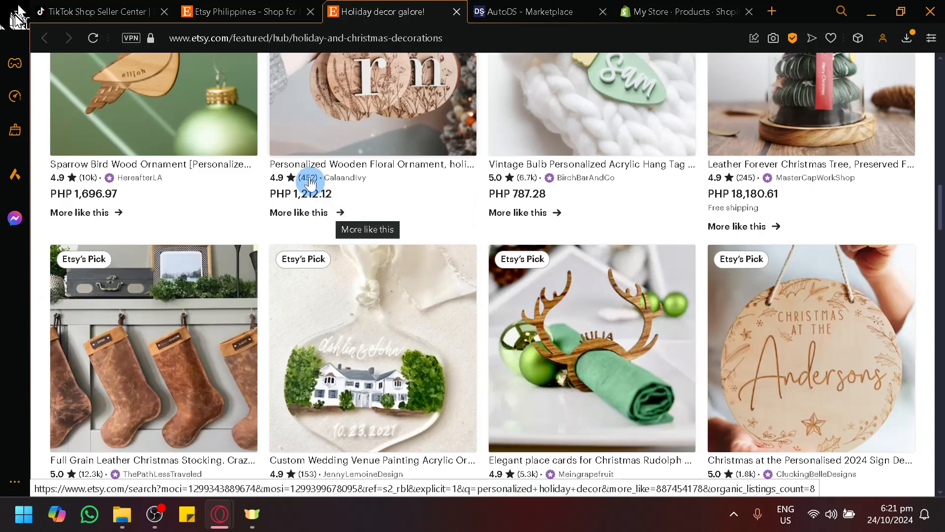
Close the original Etsy home page and review the Custom holiday magic listings in the holiday decor collection.
{"action": "left_click", "coordinate": [309, 12]}
{"action": "scroll", "coordinate": [343, 148], "scroll_direction": "up", "scroll_amount": 4}
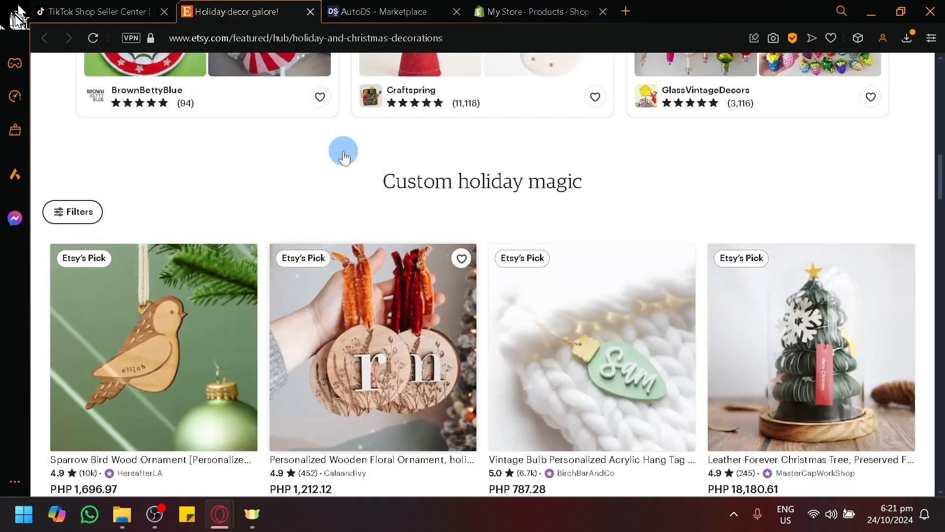
{"action": "scroll", "coordinate": [344, 148], "scroll_direction": "down", "scroll_amount": 2}
{"action": "scroll", "coordinate": [344, 147], "scroll_direction": "down", "scroll_amount": 3}
Switch to the AutoDS Marketplace and move that page ahead of the Etsy page in the browser's order.
{"action": "left_click", "coordinate": [417, 8]}
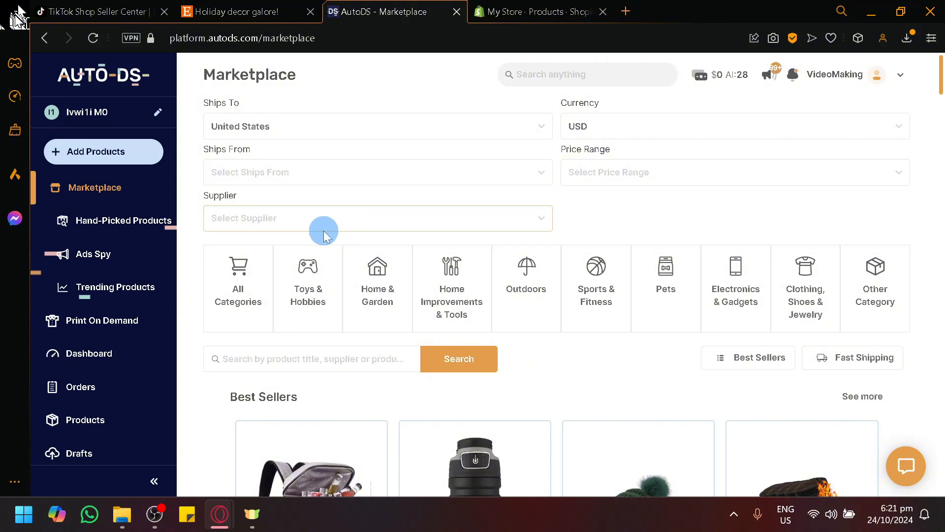
{"action": "scroll", "coordinate": [323, 231], "scroll_direction": "down", "scroll_amount": 8}
{"action": "scroll", "coordinate": [323, 228], "scroll_direction": "up", "scroll_amount": 8}
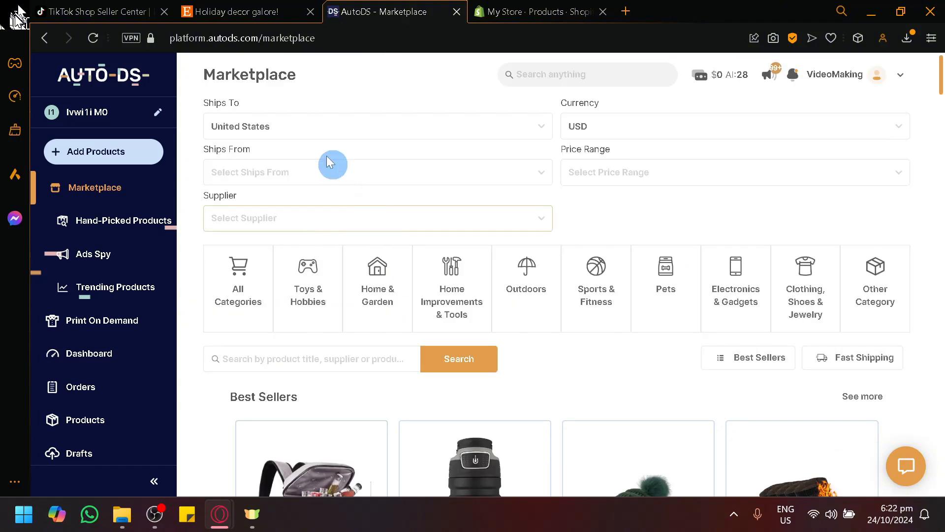
{"action": "left_click_drag", "start_coordinate": [374, 12], "coordinate": [207, 5]}
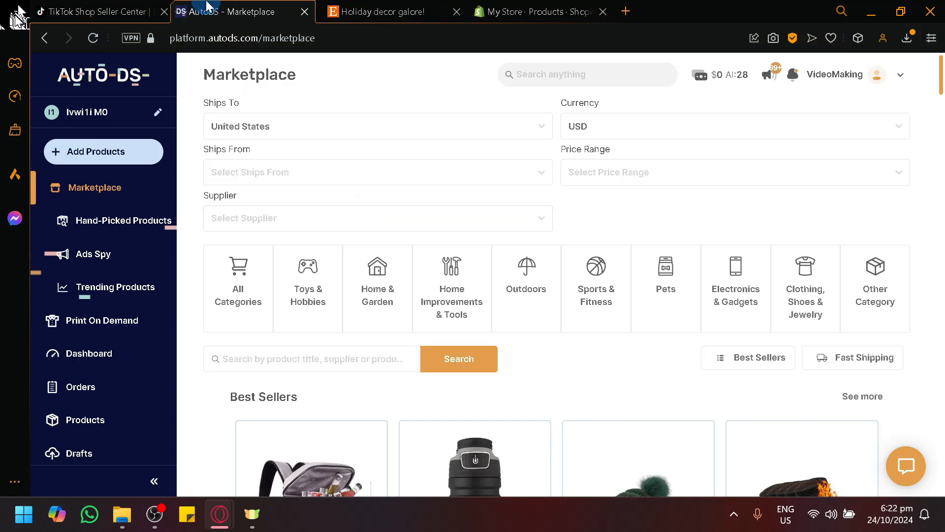
View the Etsy holiday decor page from its beginning and return to the TikTok Shop Seller Center homepage.
{"action": "key", "text": "ctrl+Tab"}
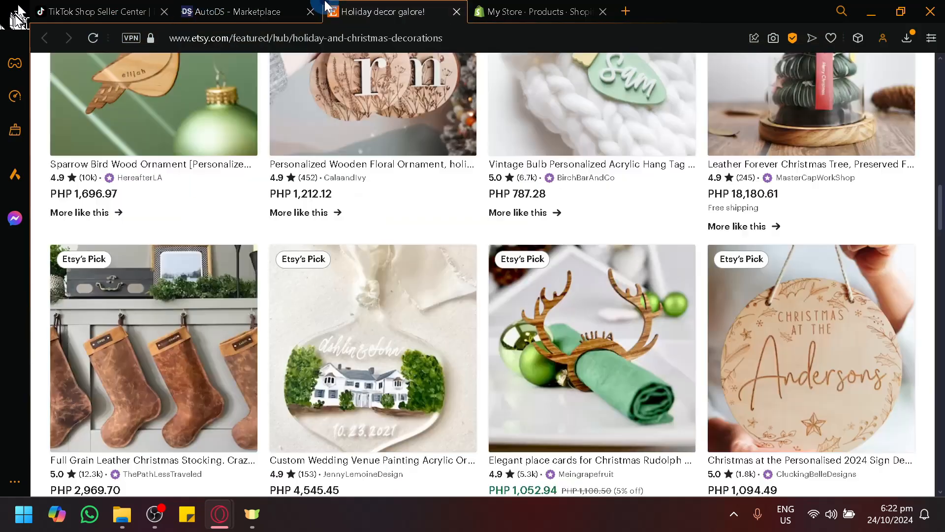
{"action": "scroll", "coordinate": [325, 231], "scroll_direction": "up", "scroll_amount": 5}
{"action": "scroll", "coordinate": [327, 255], "scroll_direction": "up", "scroll_amount": 8}
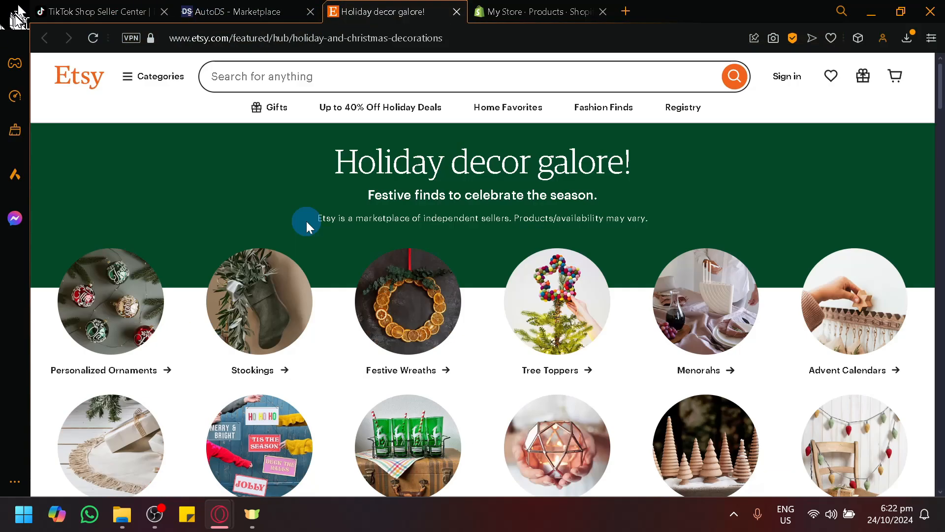
{"action": "left_click", "coordinate": [280, 9]}
{"action": "left_click", "coordinate": [162, 4]}
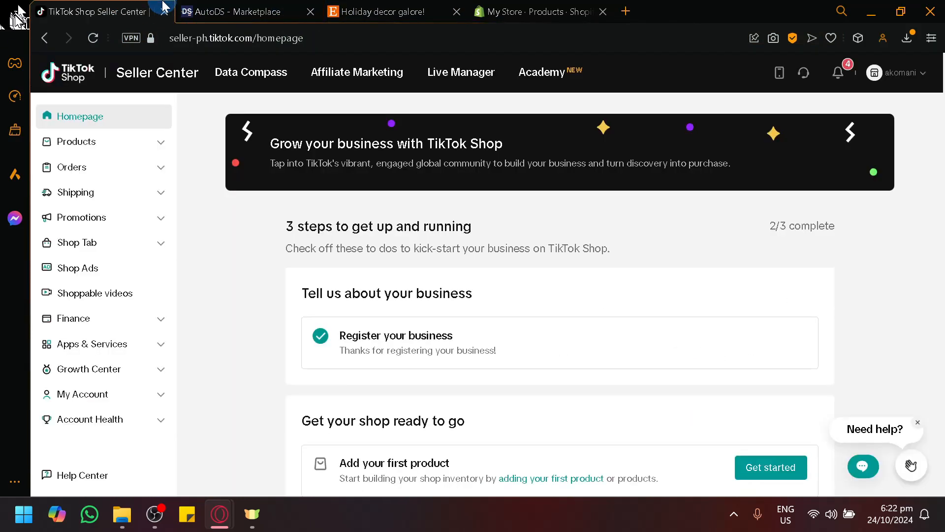
Switch to the AutoDS Marketplace and inspect its product sections and the name of the connected store.
{"action": "left_click", "coordinate": [286, 8]}
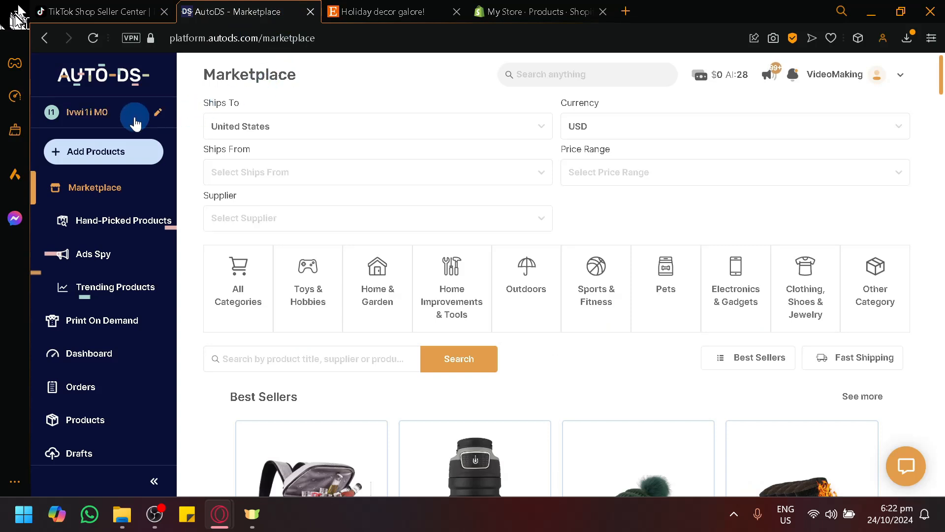
{"action": "scroll", "coordinate": [394, 172], "scroll_direction": "down", "scroll_amount": 10}
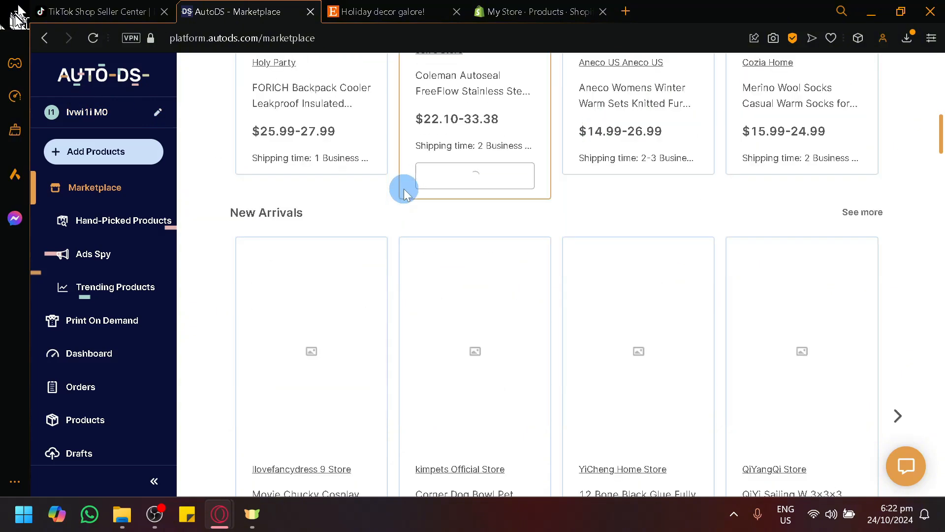
{"action": "scroll", "coordinate": [404, 192], "scroll_direction": "up", "scroll_amount": 10}
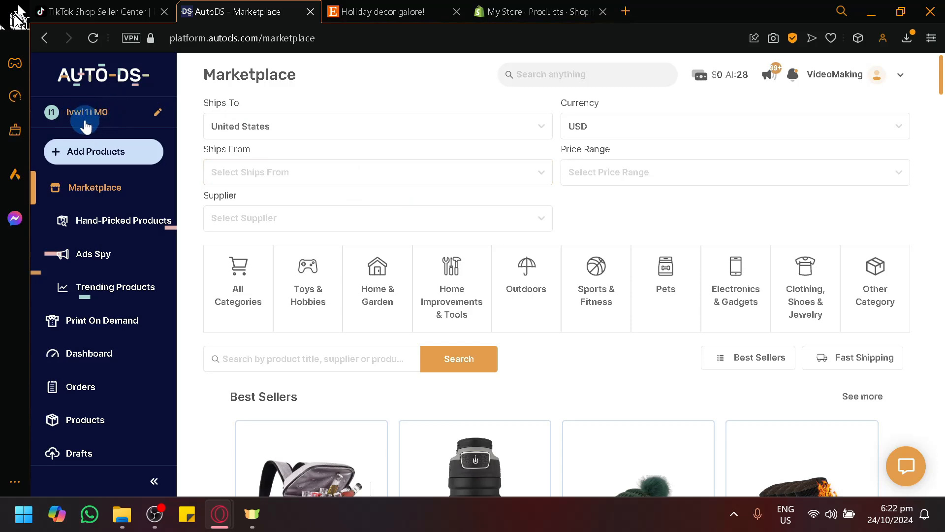
{"action": "scroll", "coordinate": [85, 124], "scroll_direction": "up", "scroll_amount": 5}
{"action": "scroll", "coordinate": [93, 117], "scroll_direction": "up", "scroll_amount": 2}
{"action": "scroll", "coordinate": [93, 117], "scroll_direction": "left", "scroll_amount": 2}
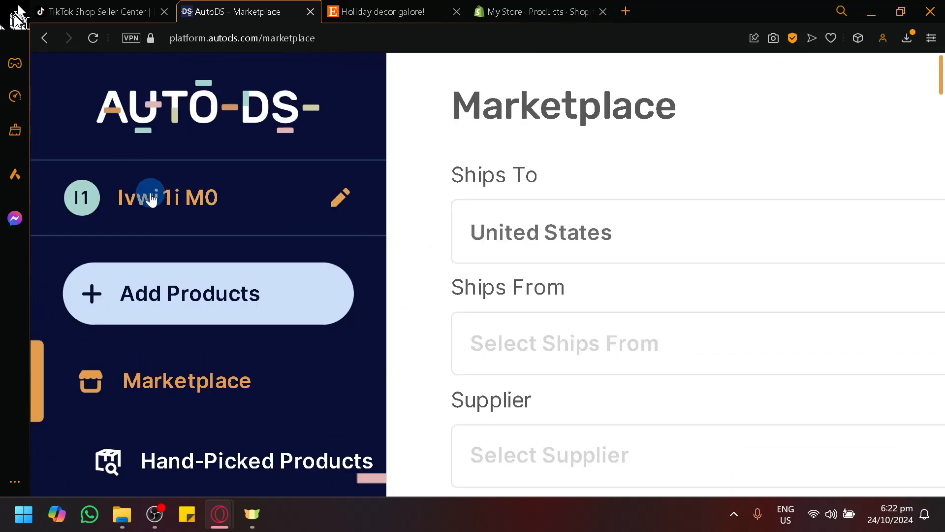
{"action": "scroll", "coordinate": [151, 199], "scroll_direction": "down", "scroll_amount": 5}
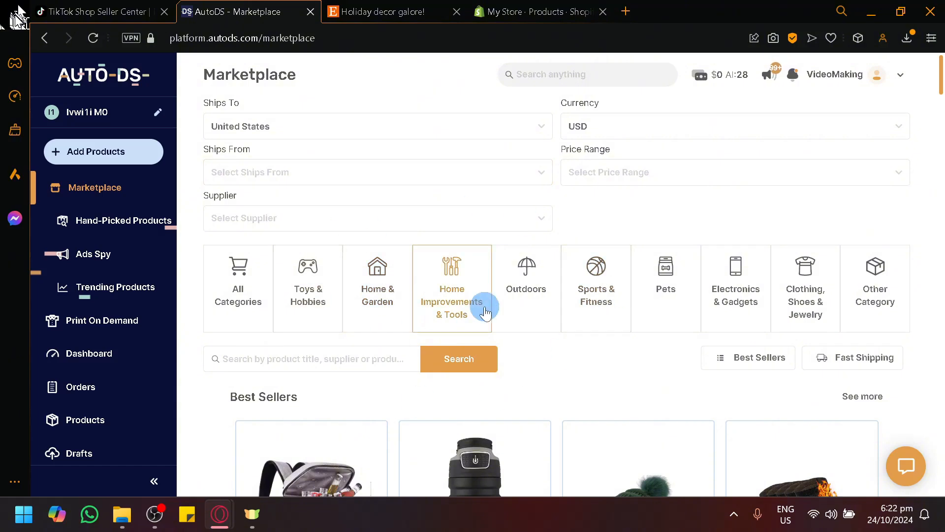
Open the connected stores list, view the store types available for adding a store, and close the selection.
{"action": "left_click", "coordinate": [114, 122]}
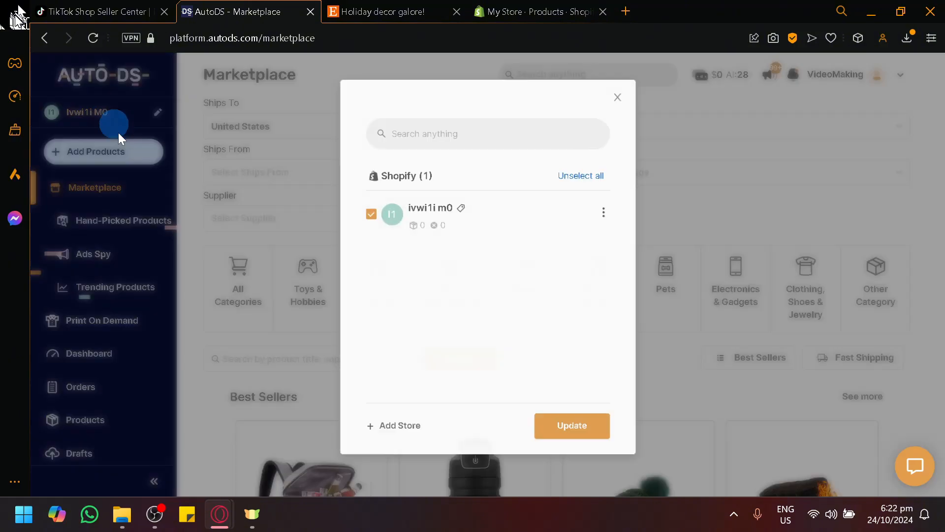
{"action": "left_click", "coordinate": [382, 427]}
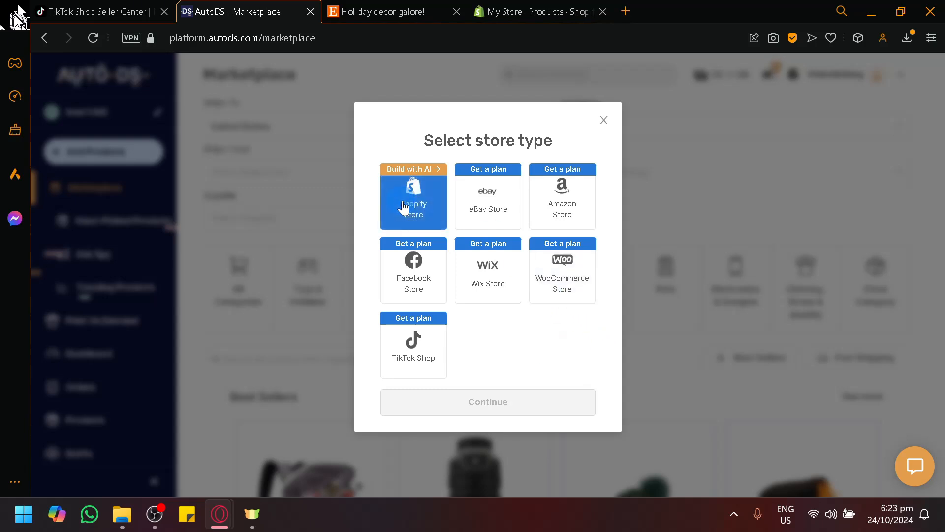
{"action": "left_click", "coordinate": [603, 121]}
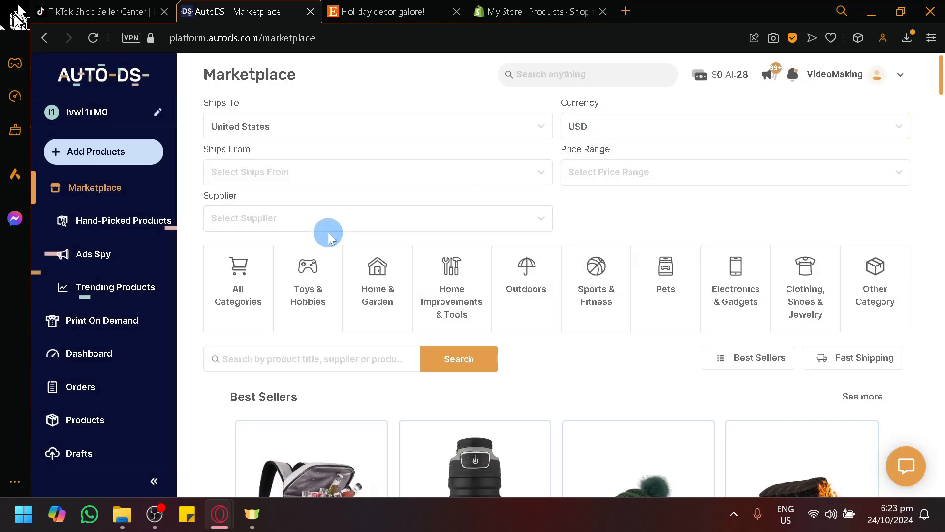
Look over the AutoDS Marketplace filters and best sellers, and switch back to TikTok Shop Seller Center.
{"action": "left_click", "coordinate": [329, 225]}
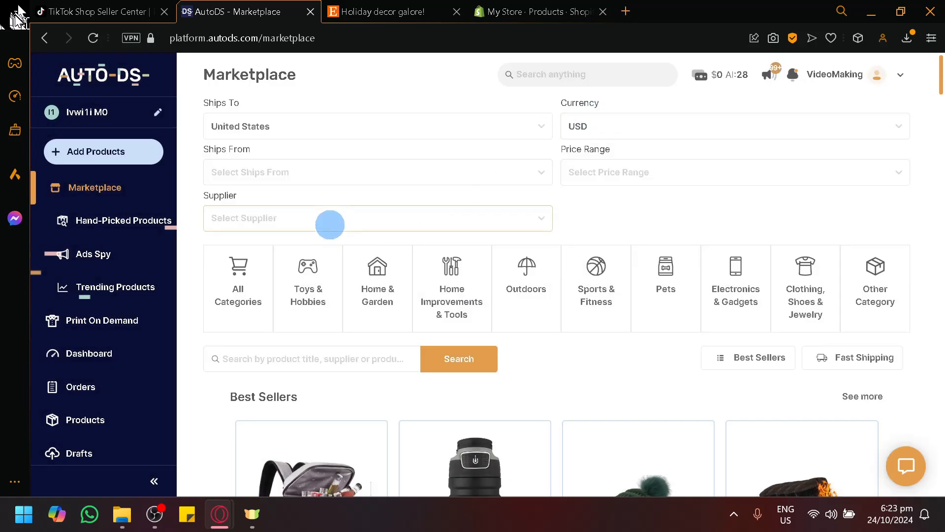
{"action": "left_click", "coordinate": [308, 152]}
{"action": "left_click", "coordinate": [104, 7]}
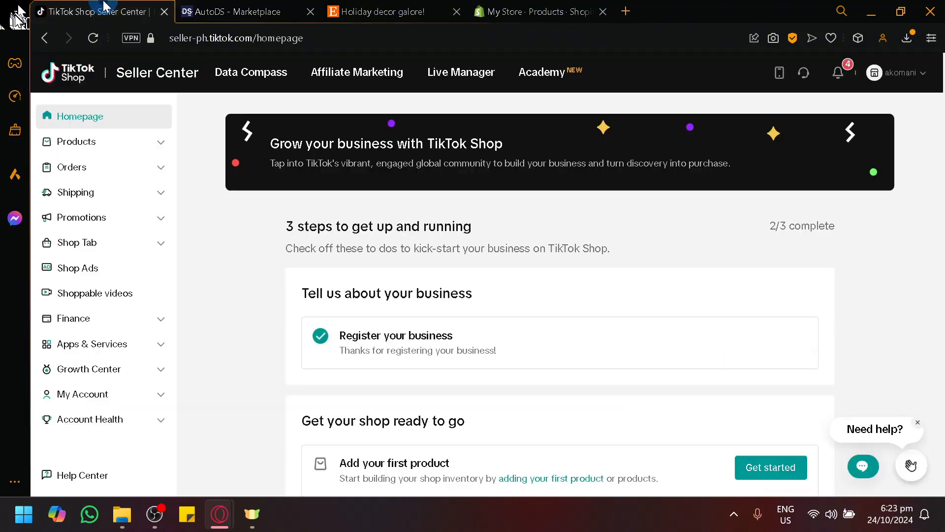
{"action": "left_click", "coordinate": [228, 7]}
{"action": "scroll", "coordinate": [556, 295], "scroll_direction": "down", "scroll_amount": 5}
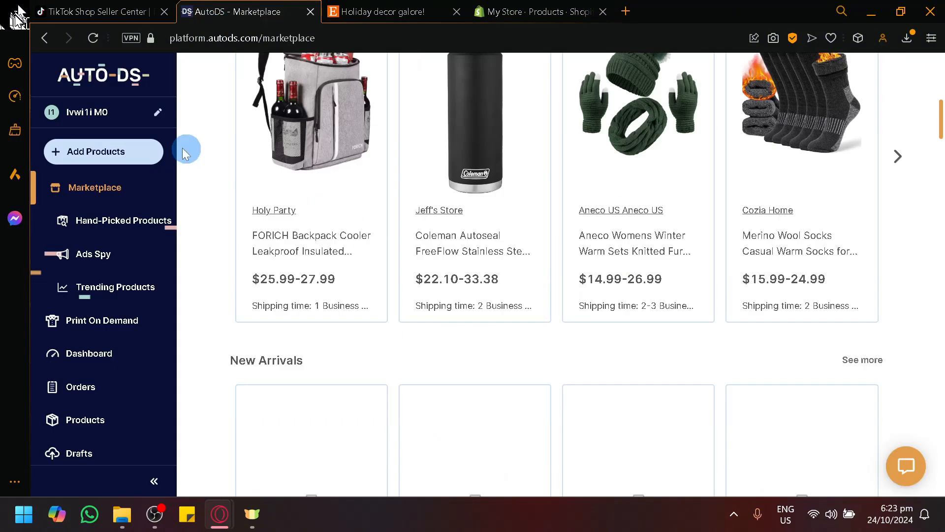
{"action": "scroll", "coordinate": [320, 226], "scroll_direction": "up", "scroll_amount": 5}
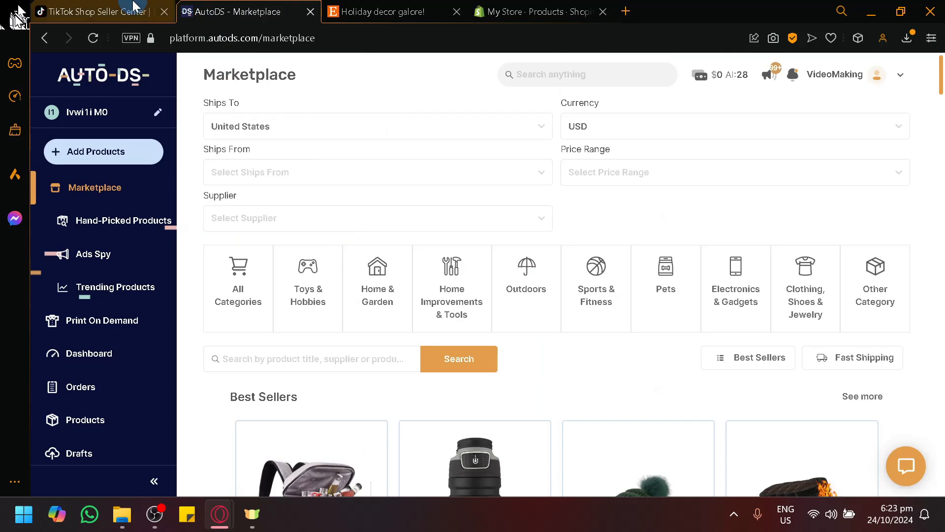
{"action": "left_click", "coordinate": [152, 8]}
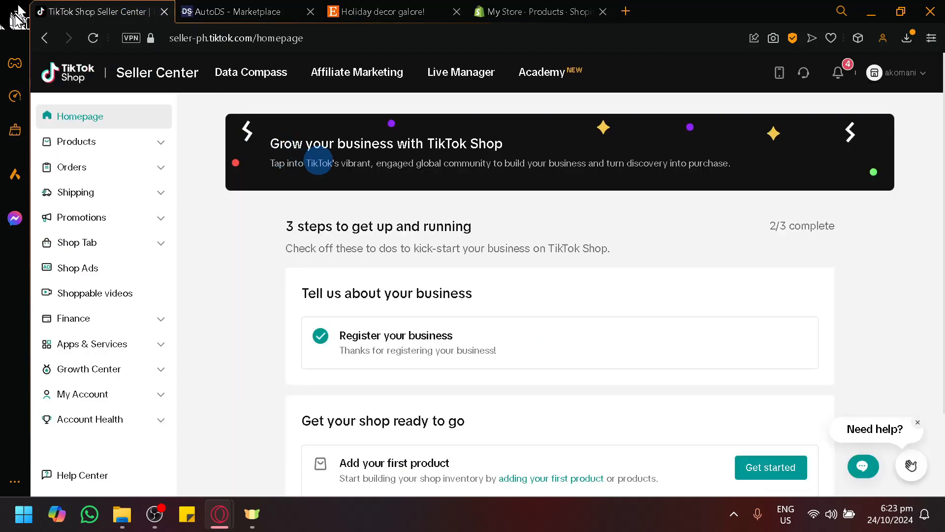
View the AutoDS Marketplace and the Shopify product list, and return to the TikTok Shop Seller Center homepage.
{"action": "left_click", "coordinate": [256, 10]}
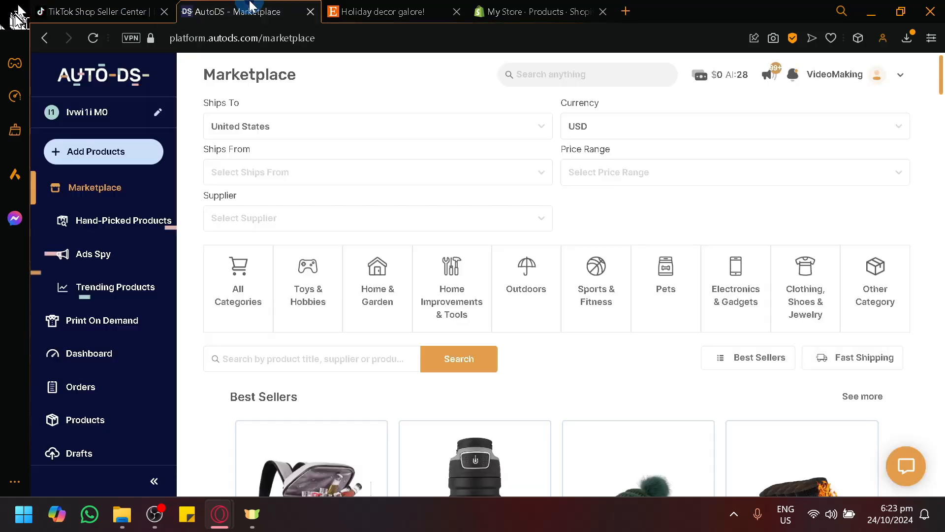
{"action": "left_click", "coordinate": [517, 7]}
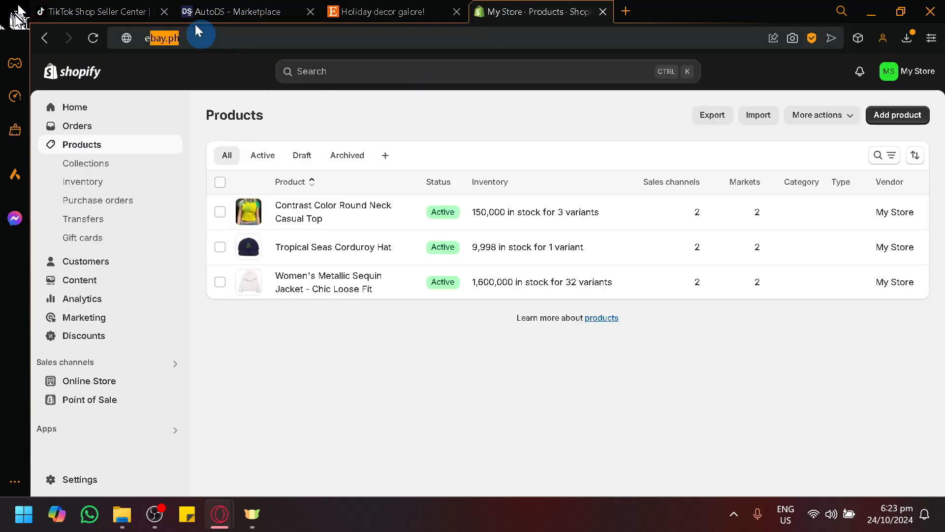
{"action": "left_click", "coordinate": [277, 337]}
{"action": "left_click", "coordinate": [237, 7]}
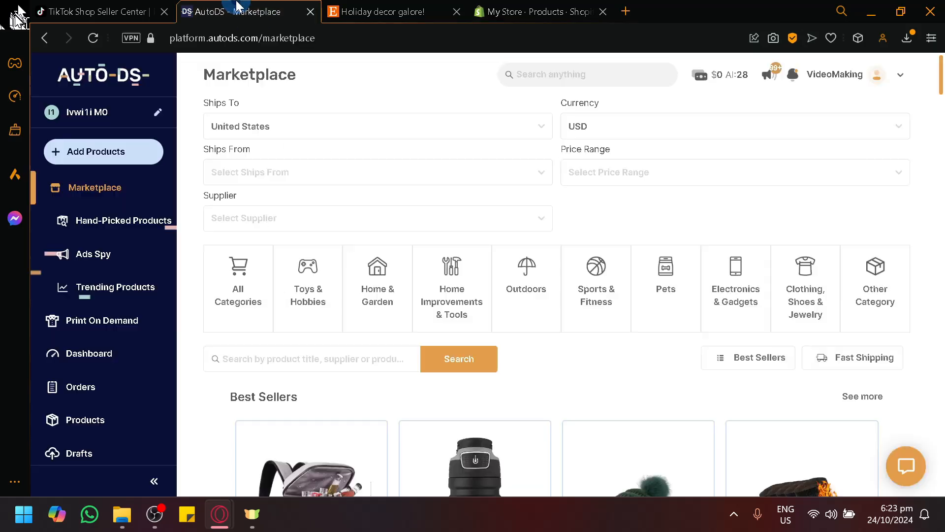
{"action": "left_click", "coordinate": [128, 10]}
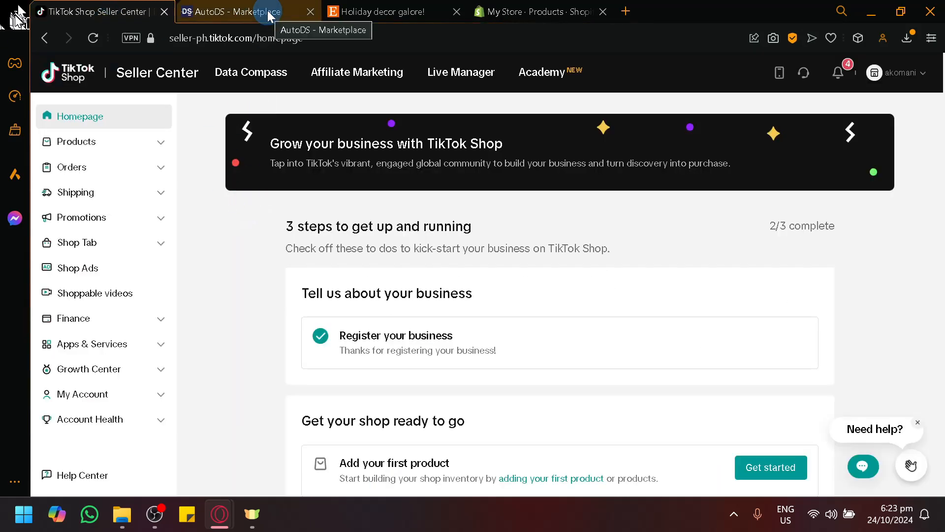
Switch to the Shopify store, view its admin home page, and return to the AutoDS Marketplace.
{"action": "left_click", "coordinate": [536, 11]}
{"action": "left_click", "coordinate": [64, 83]}
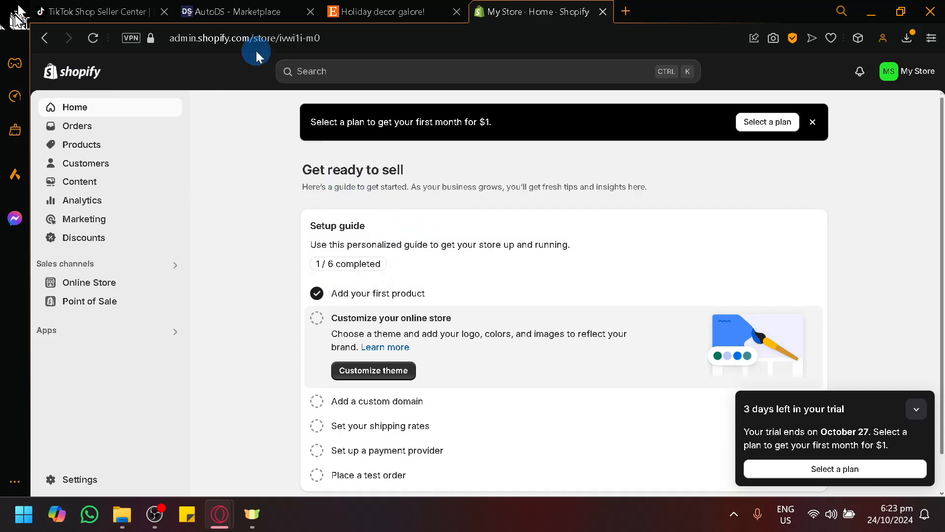
{"action": "left_click", "coordinate": [230, 13]}
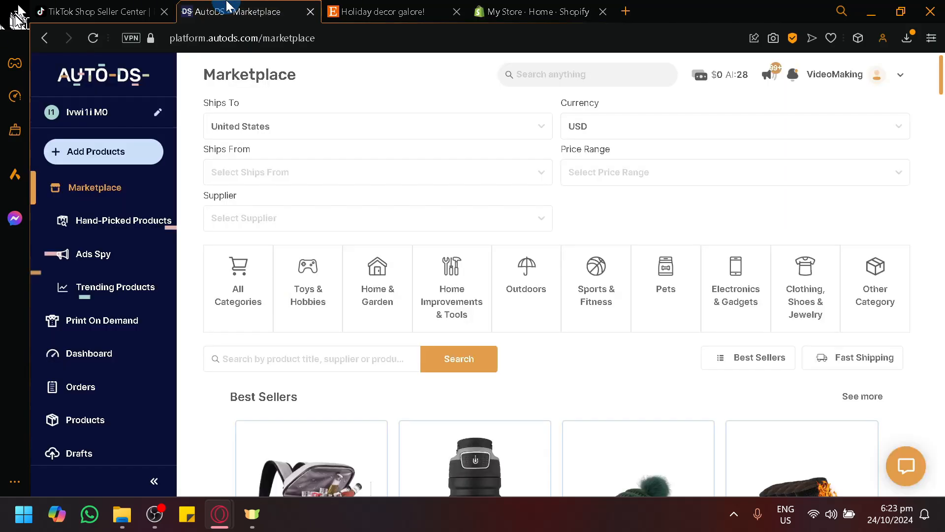
Examine the AutoDS Marketplace's filters, categories and best sellers, along with its Hand-Picked and Trending Products sections.
{"action": "left_click", "coordinate": [270, 183]}
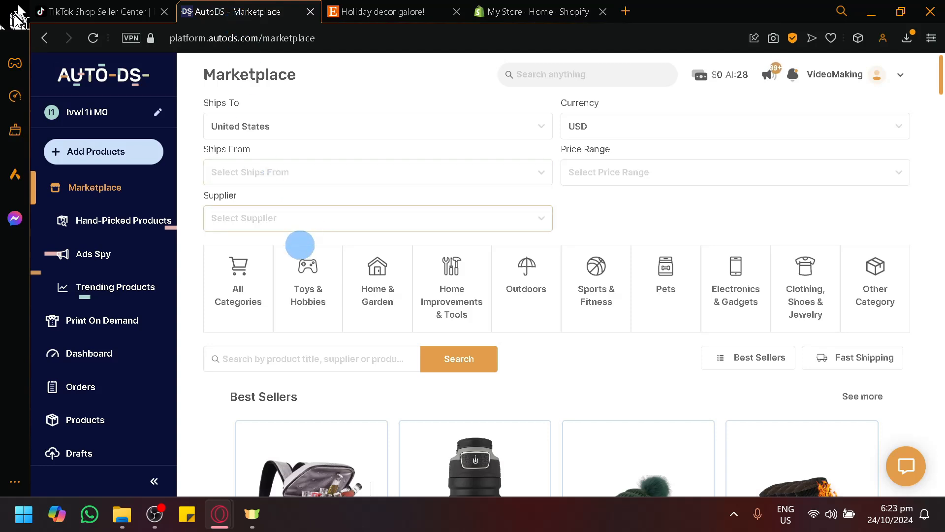
{"action": "scroll", "coordinate": [290, 264], "scroll_direction": "down", "scroll_amount": 3}
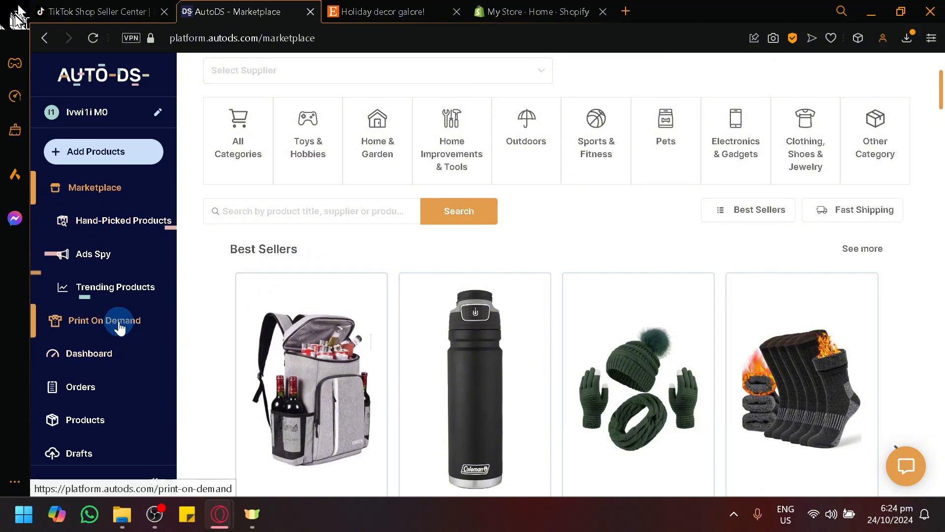
{"action": "left_click", "coordinate": [124, 367]}
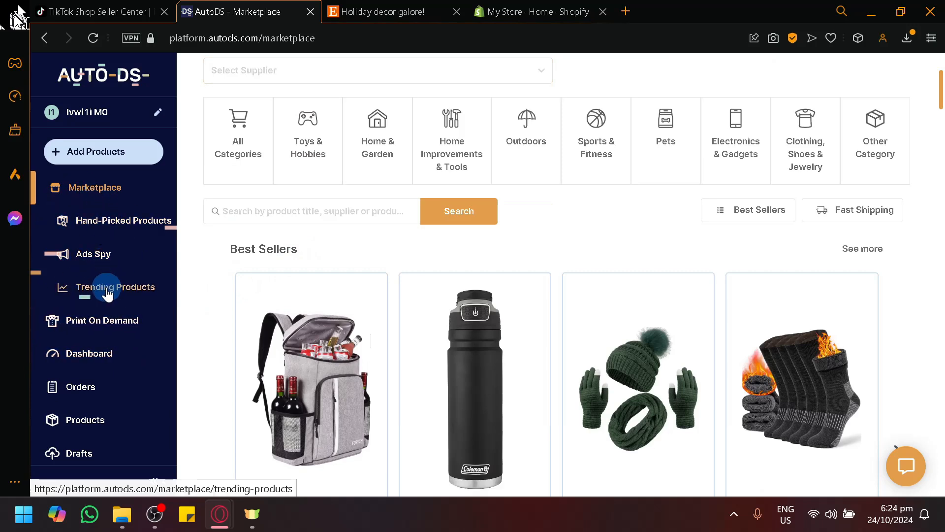
{"action": "left_click", "coordinate": [117, 302]}
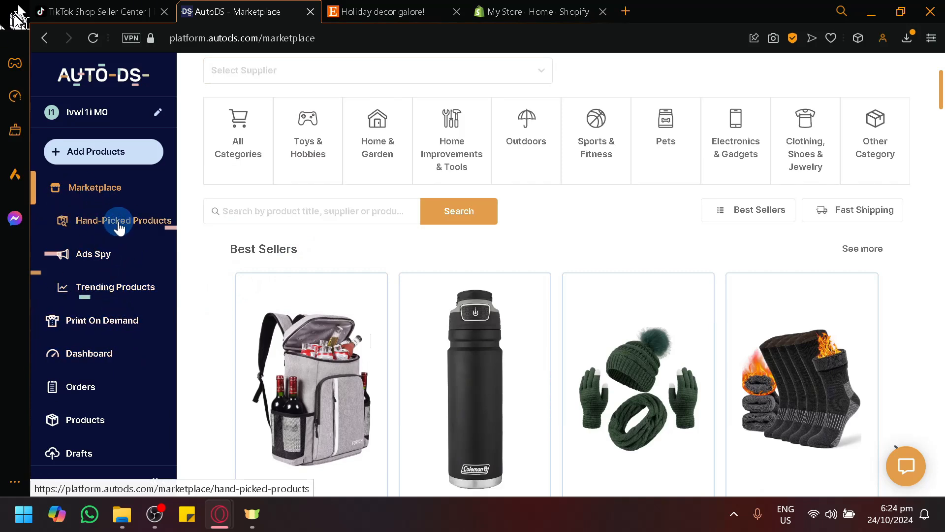
{"action": "scroll", "coordinate": [584, 239], "scroll_direction": "down", "scroll_amount": 5}
{"action": "scroll", "coordinate": [584, 240], "scroll_direction": "up", "scroll_amount": 8}
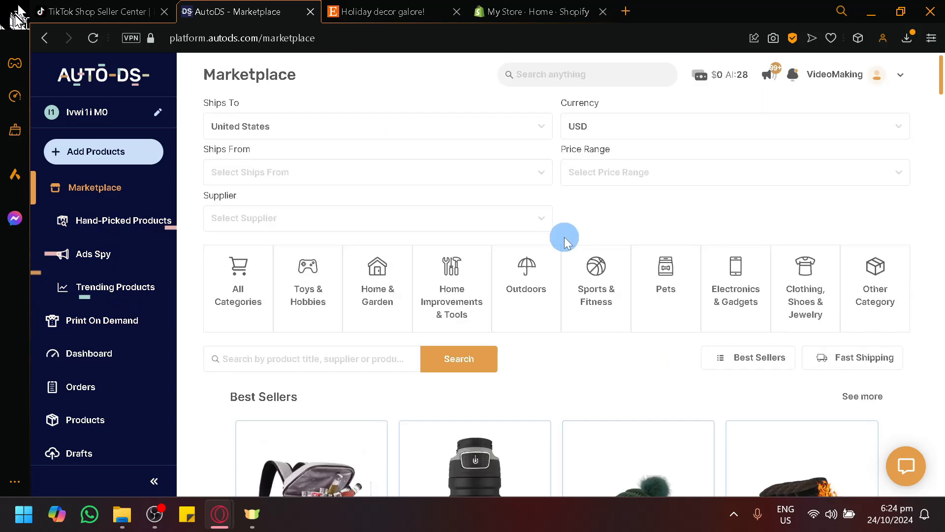
{"action": "left_click", "coordinate": [460, 217]}
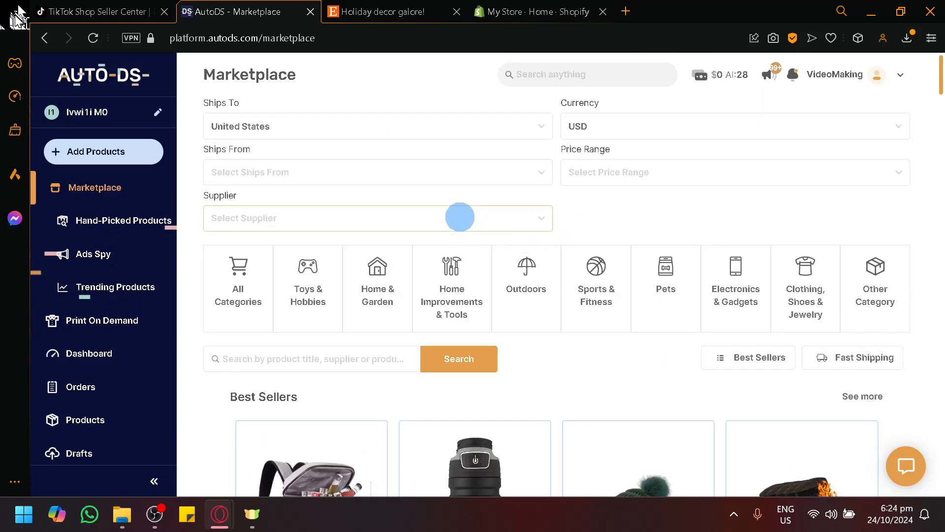
Switch to Etsy, browse the product listings on the holiday decor page, and return to AutoDS.
{"action": "left_click", "coordinate": [435, 9]}
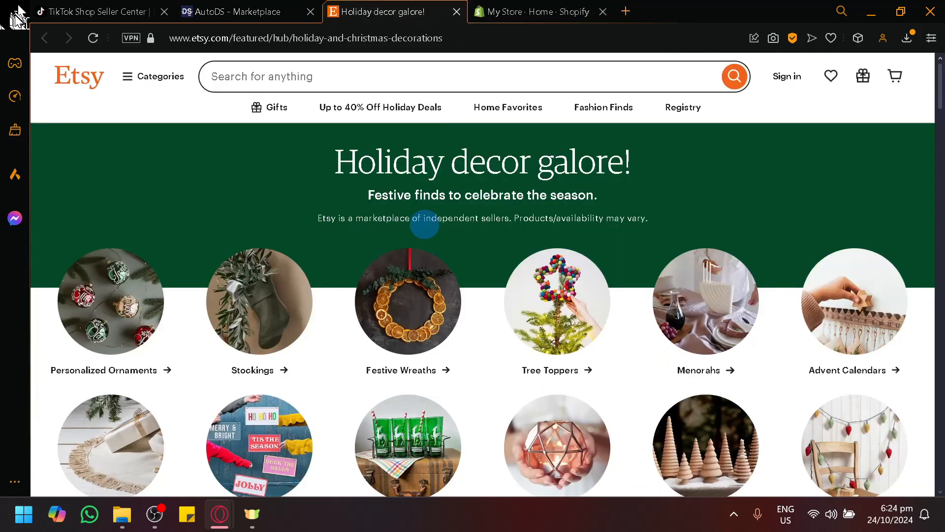
{"action": "scroll", "coordinate": [450, 277], "scroll_direction": "down", "scroll_amount": 15}
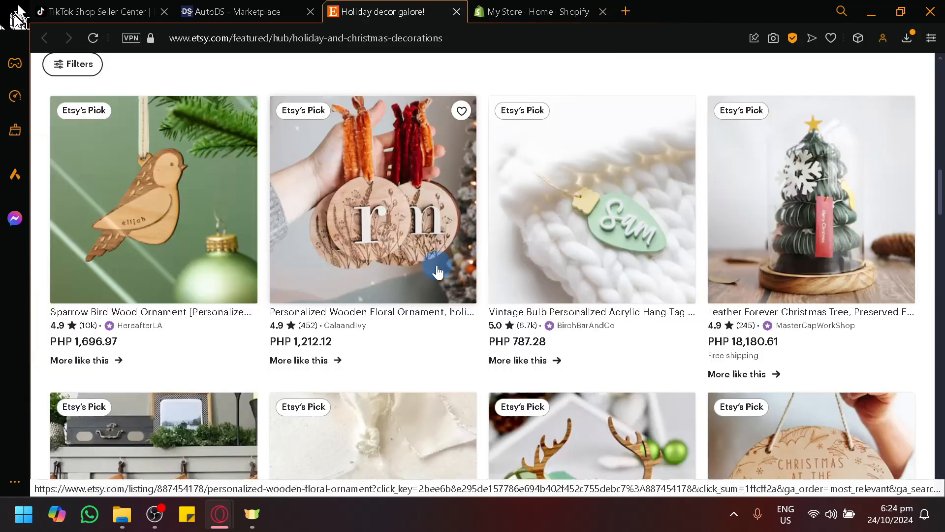
{"action": "left_click", "coordinate": [269, 9]}
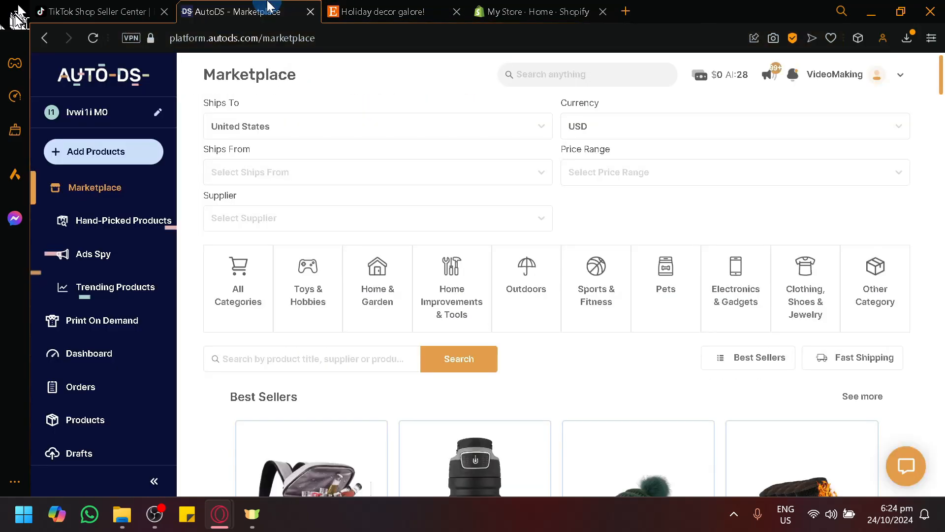
Review the options for adding products and open the import form for a single product.
{"action": "left_click", "coordinate": [119, 152]}
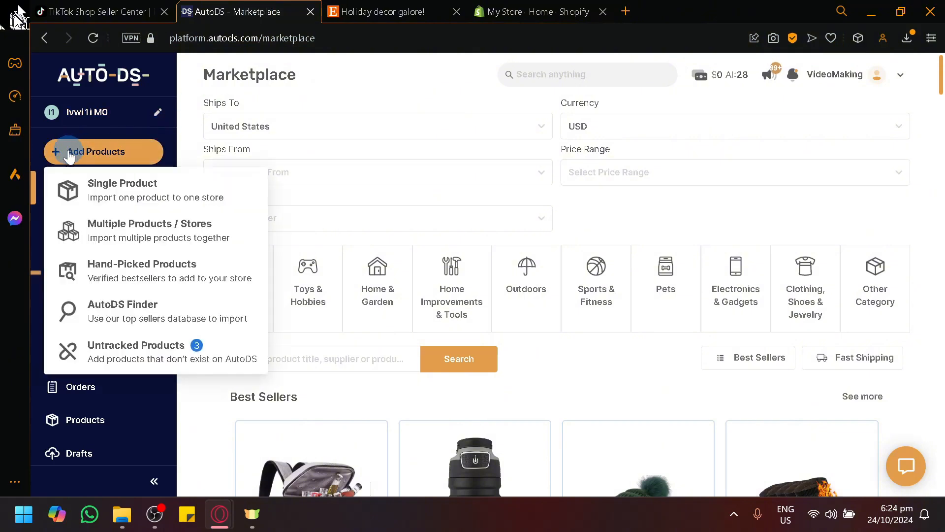
{"action": "scroll", "coordinate": [69, 154], "scroll_direction": "up", "scroll_amount": 2}
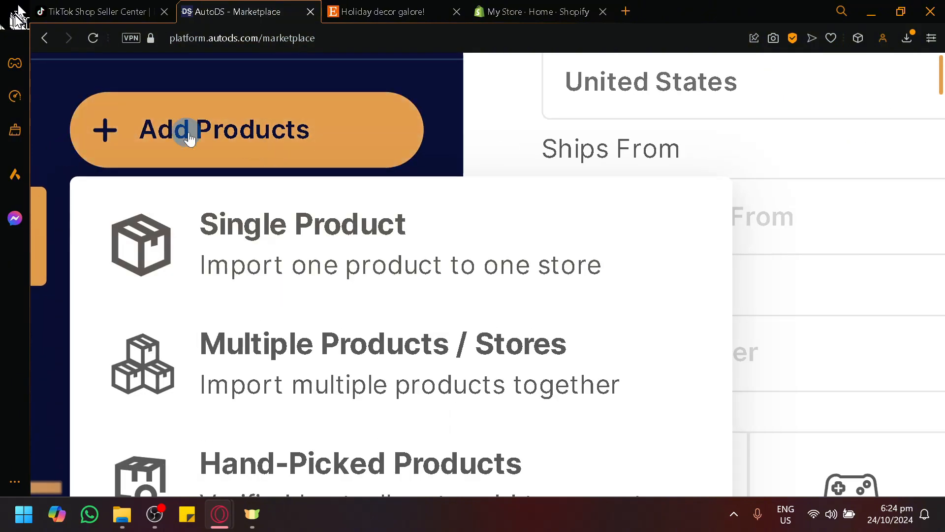
{"action": "scroll", "coordinate": [248, 261], "scroll_direction": "down", "scroll_amount": 3}
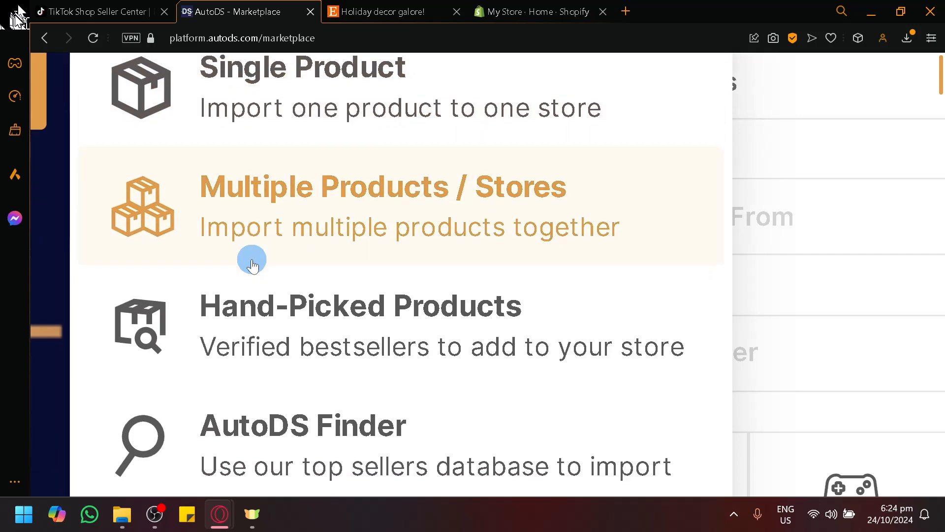
{"action": "scroll", "coordinate": [247, 258], "scroll_direction": "down", "scroll_amount": 3}
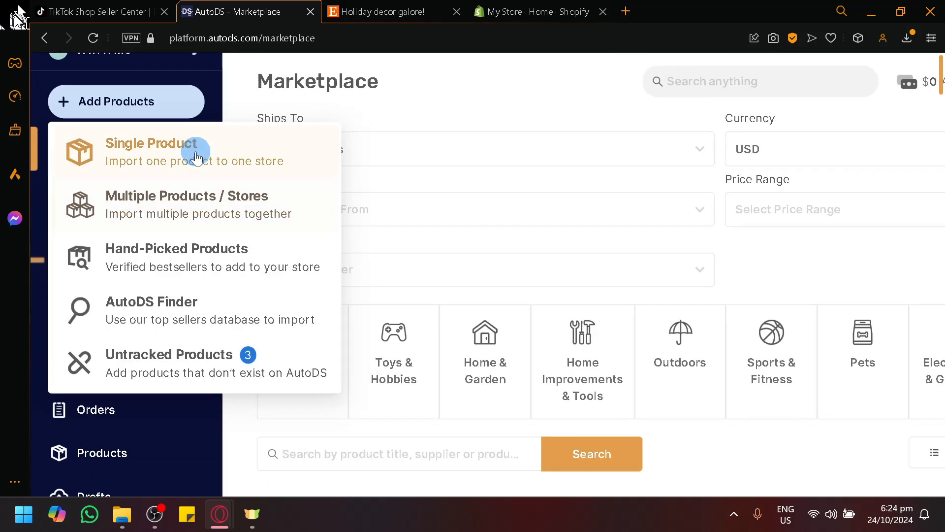
{"action": "left_click", "coordinate": [196, 154]}
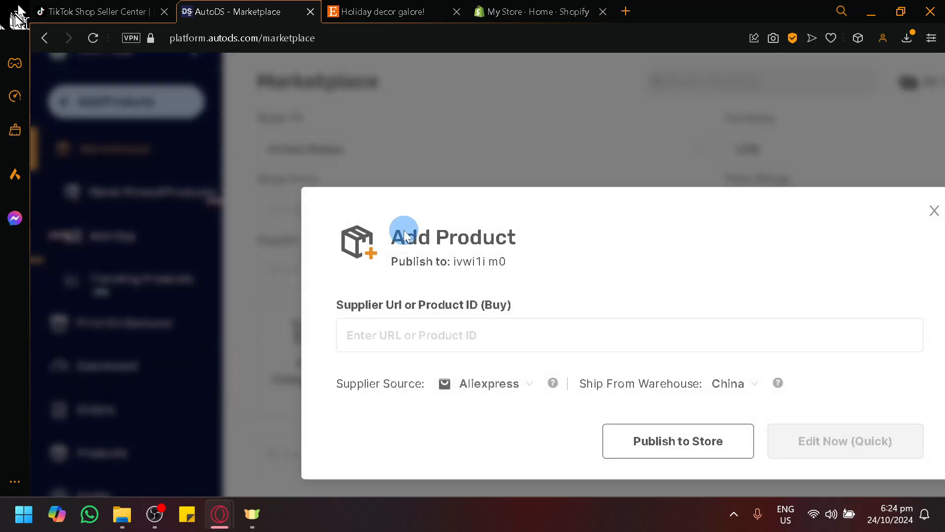
{"action": "scroll", "coordinate": [404, 231], "scroll_direction": "down", "scroll_amount": 3}
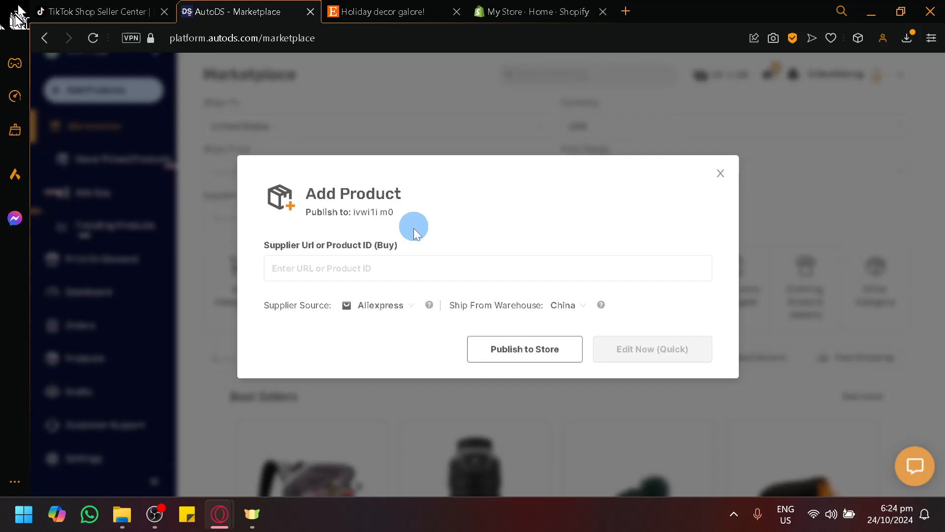
Switch to Etsy, open the Leather Forever Christmas Tree listing, and look over its photos and item details.
{"action": "left_click", "coordinate": [422, 8]}
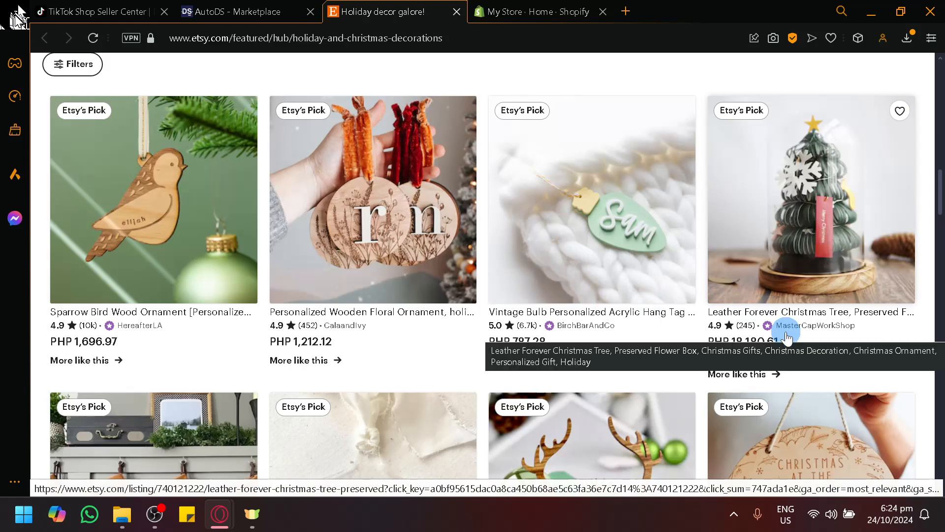
{"action": "left_click", "coordinate": [783, 318]}
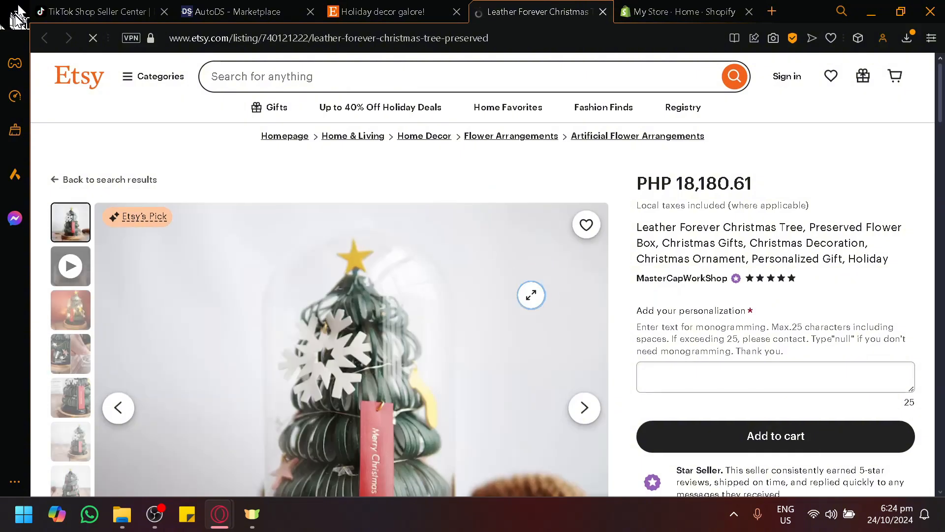
{"action": "scroll", "coordinate": [533, 302], "scroll_direction": "down", "scroll_amount": 3}
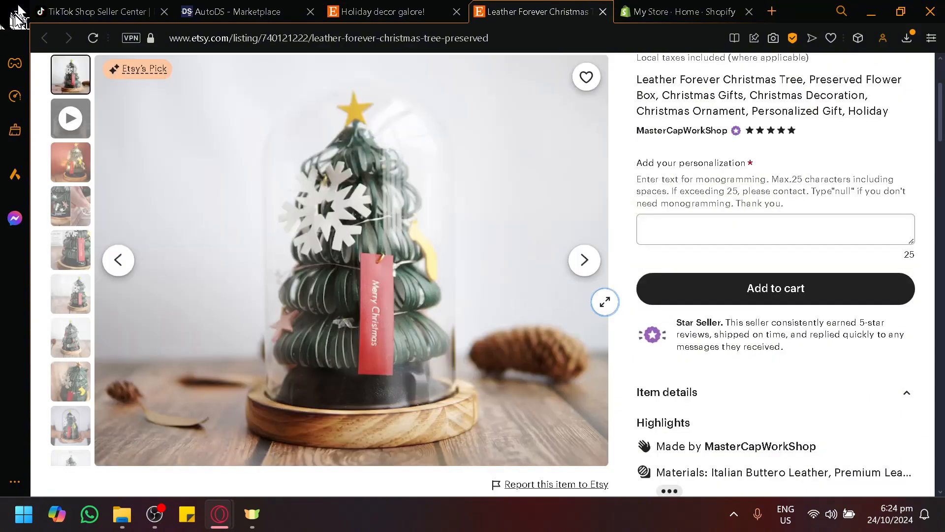
{"action": "scroll", "coordinate": [605, 302], "scroll_direction": "down", "scroll_amount": 10}
{"action": "scroll", "coordinate": [543, 289], "scroll_direction": "up", "scroll_amount": 10}
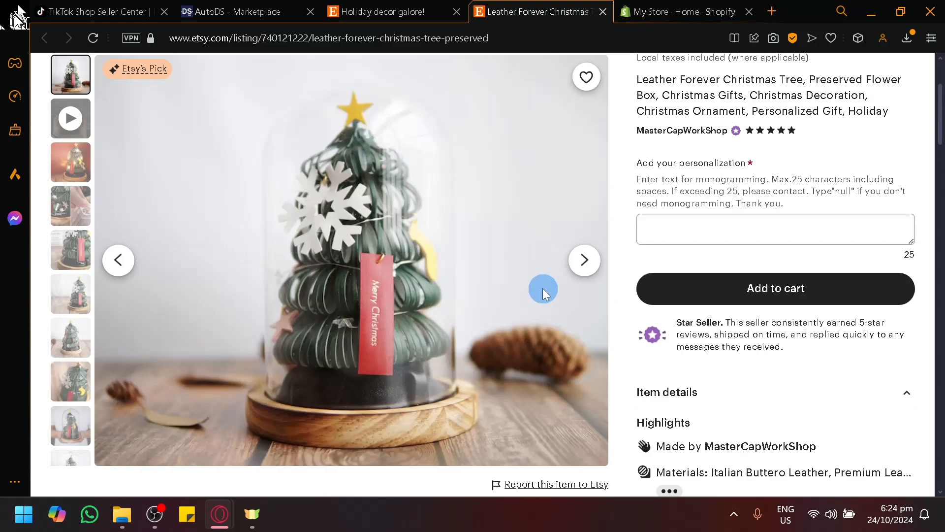
{"action": "scroll", "coordinate": [542, 288], "scroll_direction": "up", "scroll_amount": 3}
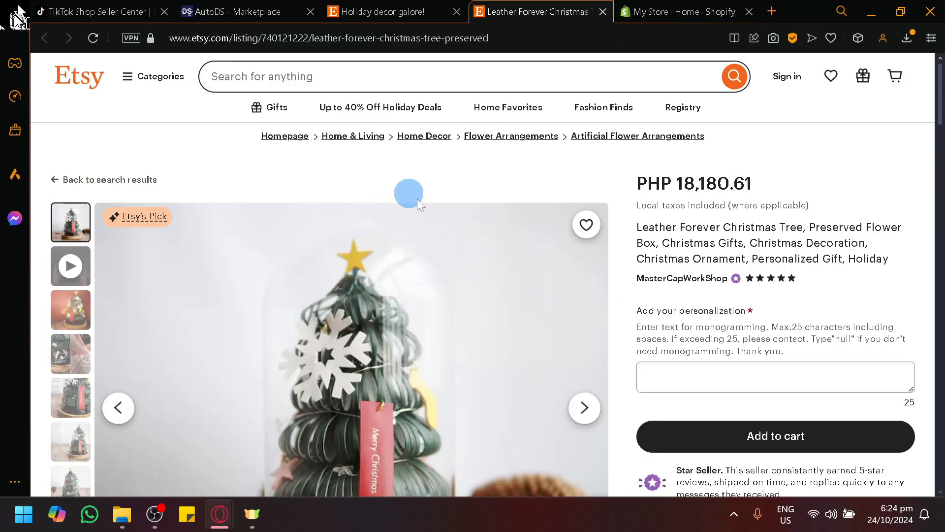
Copy the Leather Forever Christmas Tree listing's URL and paste it as the supplier URL in the AutoDS Add Product form.
{"action": "left_click", "coordinate": [410, 38]}
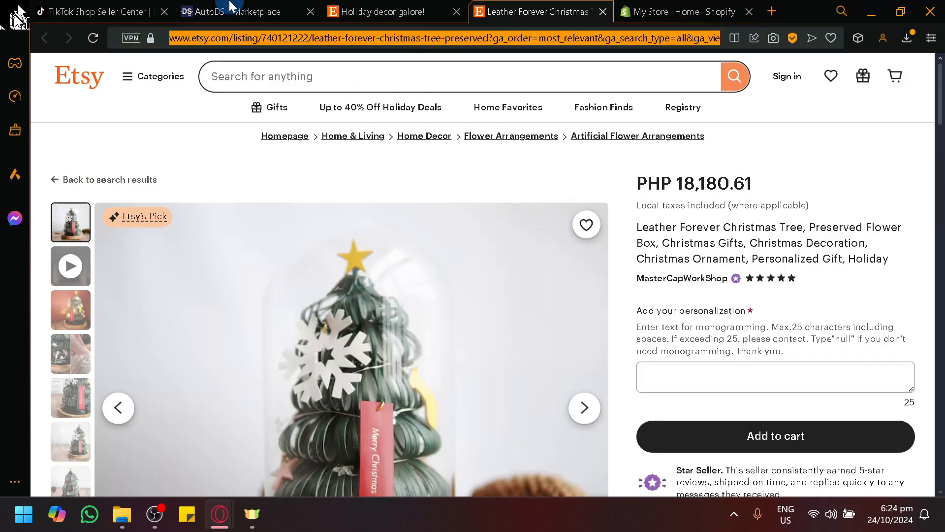
{"action": "left_click", "coordinate": [289, 11]}
{"action": "left_click", "coordinate": [361, 270]}
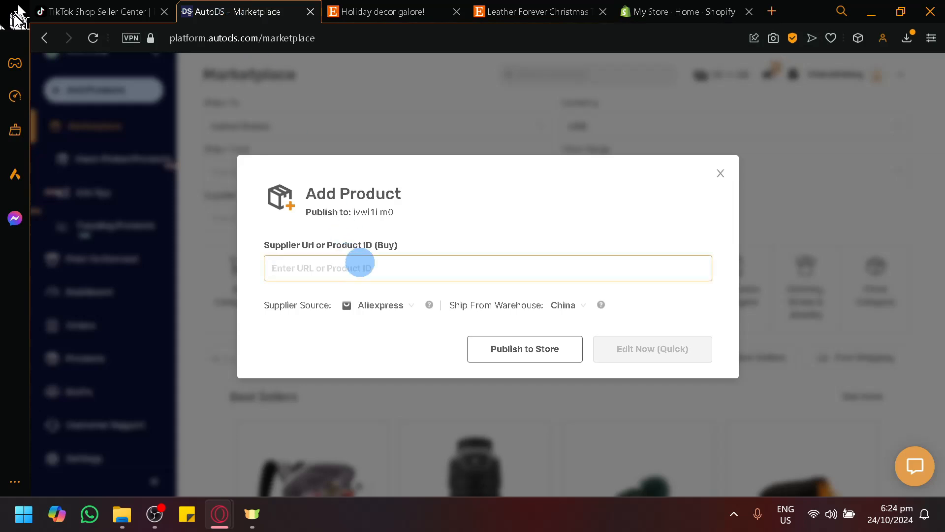
{"action": "key", "text": "ctrl+v"}
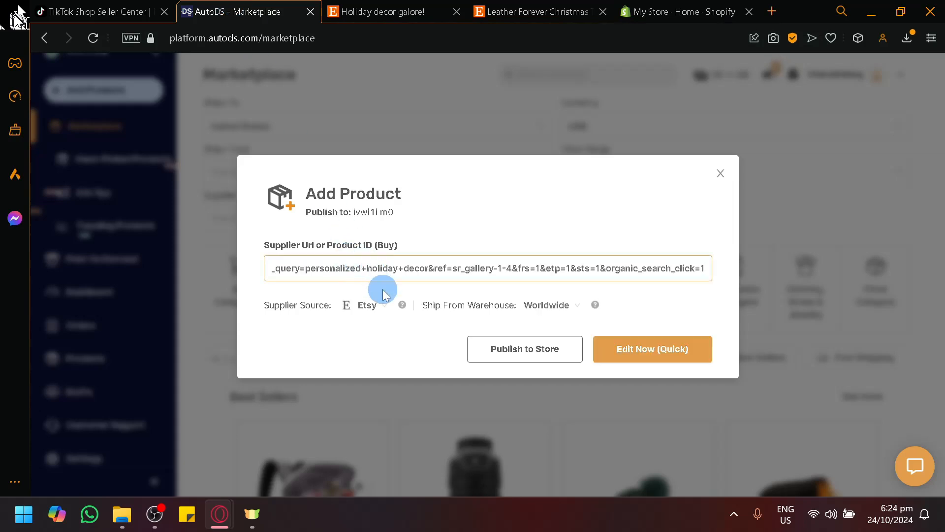
Check the form's supplier source and ship-from warehouse, and open the product as a draft for quick editing.
{"action": "scroll", "coordinate": [363, 320], "scroll_direction": "up", "scroll_amount": 5}
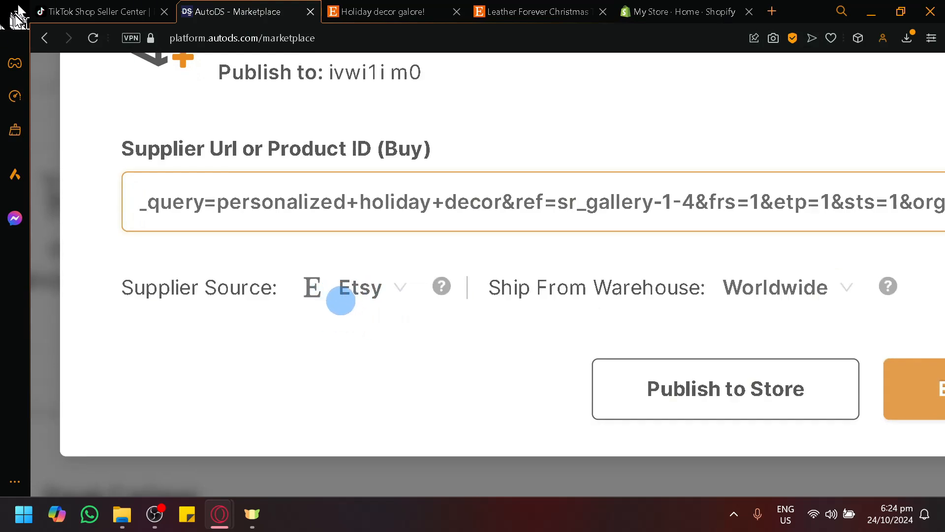
{"action": "scroll", "coordinate": [410, 358], "scroll_direction": "right", "scroll_amount": 3}
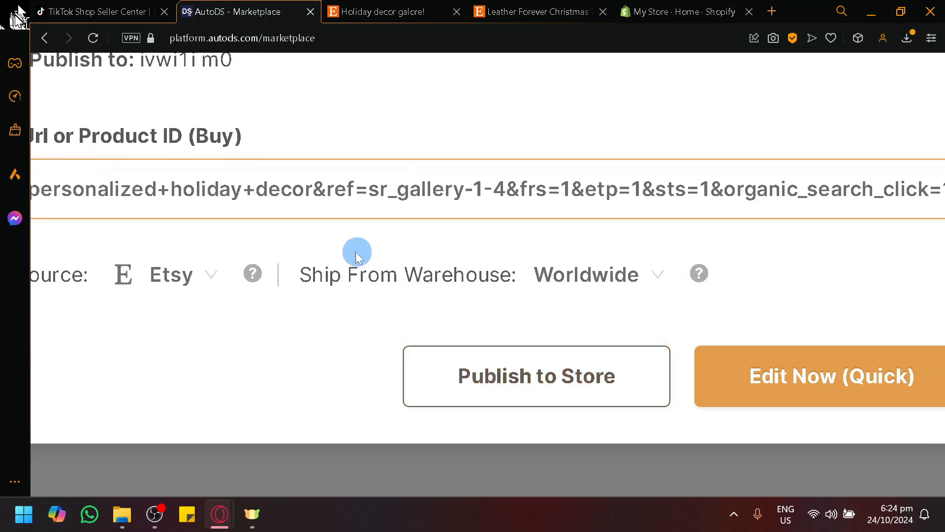
{"action": "key", "text": "ctrl+0"}
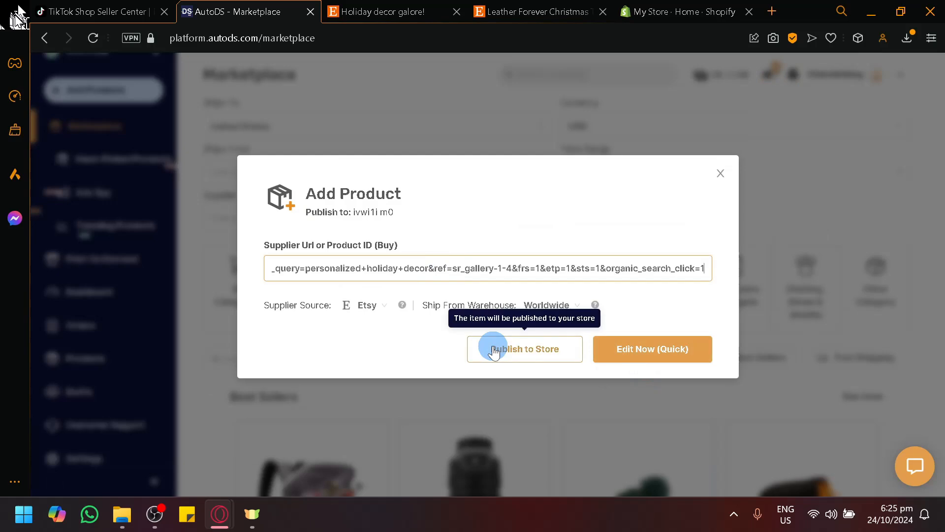
{"action": "left_click", "coordinate": [624, 355]}
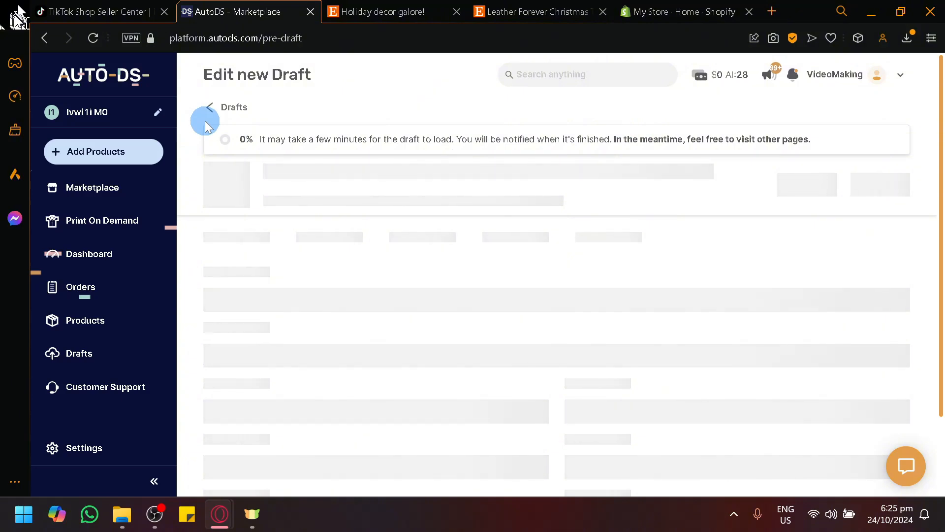
Add the Leather Forever Christmas Tree listing as a single product by its copied URL, publish it to the store, and open the import progress.
{"action": "left_click", "coordinate": [148, 160]}
{"action": "left_click", "coordinate": [162, 182]}
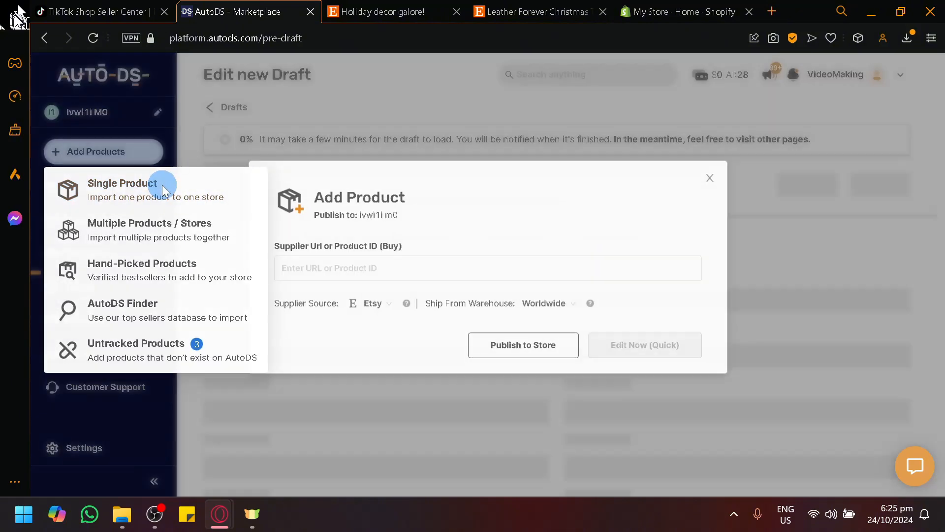
{"action": "left_click", "coordinate": [354, 257]}
{"action": "key", "text": "ctrl+v"}
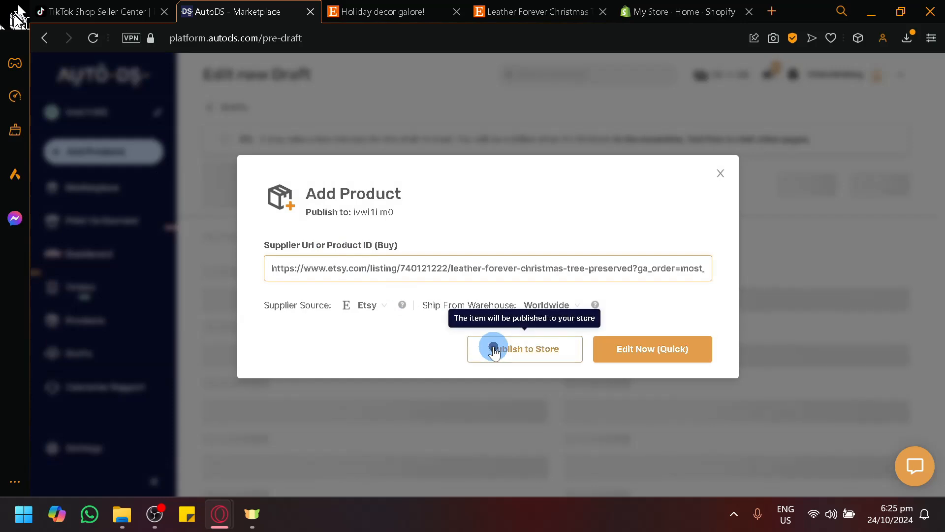
{"action": "left_click", "coordinate": [491, 348]}
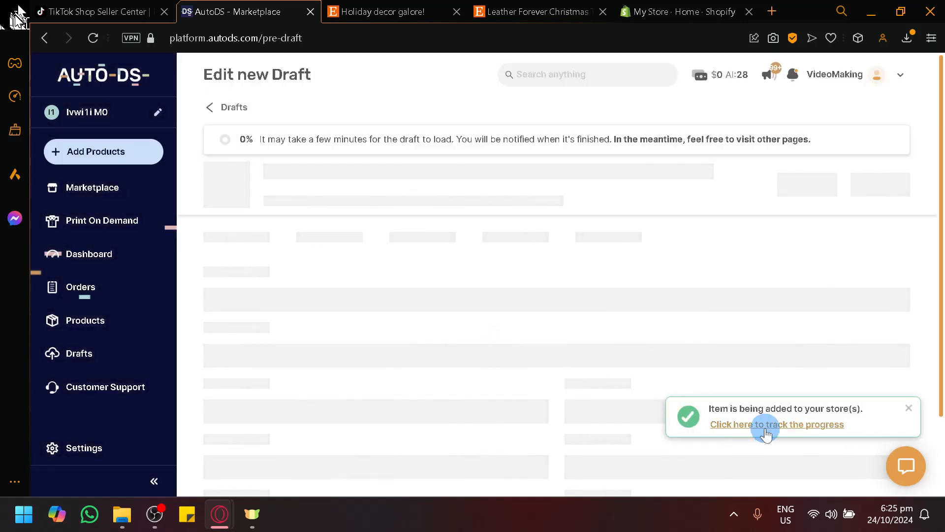
{"action": "left_click", "coordinate": [765, 426]}
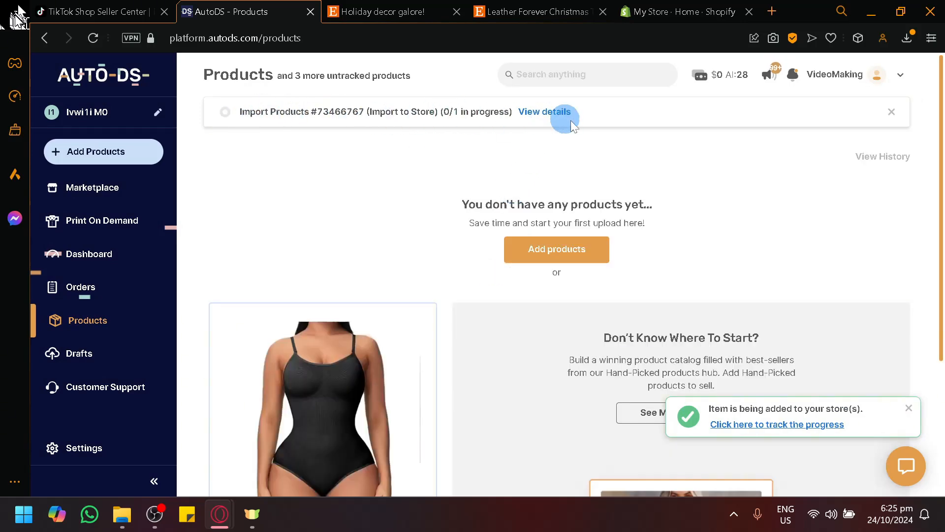
Switch to Etsy to review the Leather Forever Christmas Tree listing's price and details, and return to AutoDS.
{"action": "left_click", "coordinate": [534, 12]}
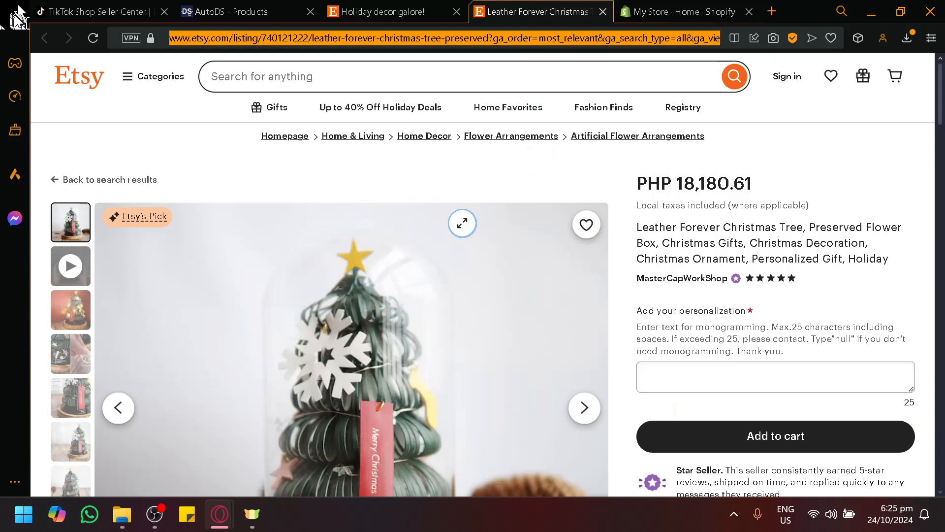
{"action": "left_click", "coordinate": [494, 174]}
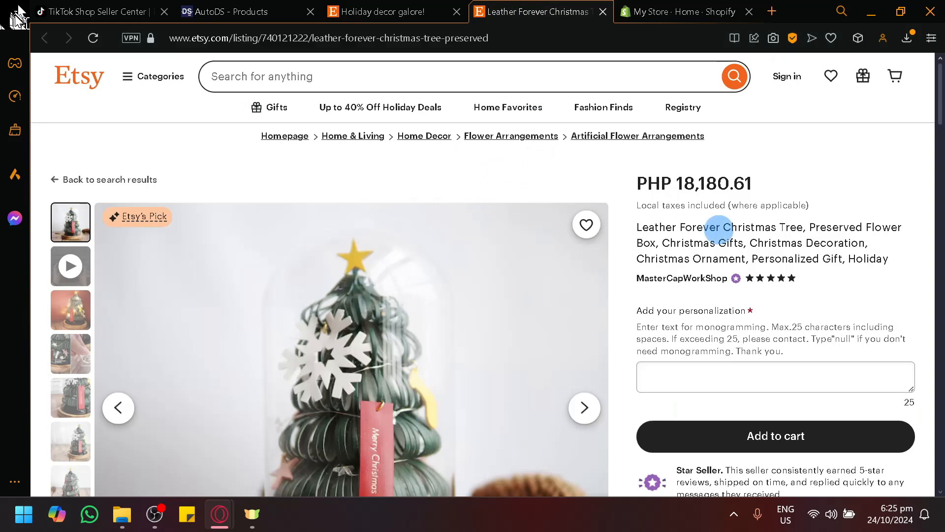
{"action": "scroll", "coordinate": [228, 179], "scroll_direction": "down", "scroll_amount": 3}
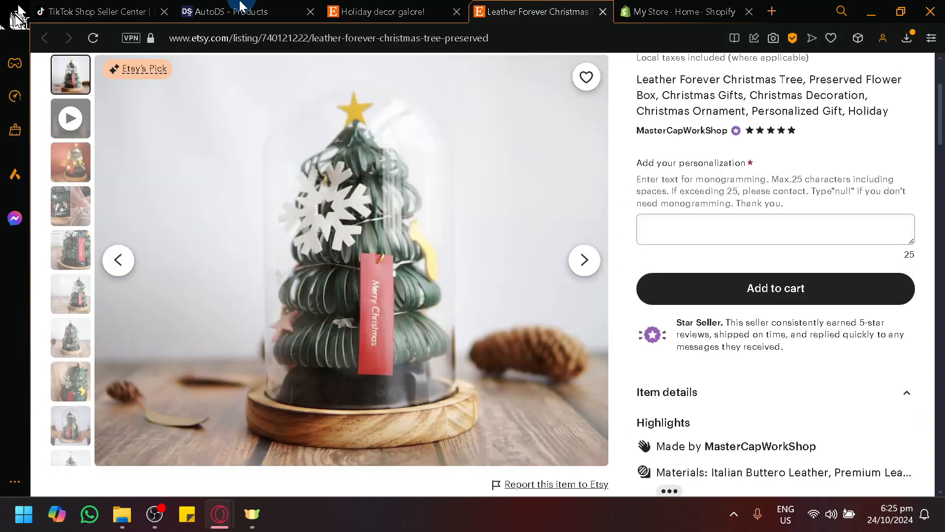
{"action": "left_click", "coordinate": [241, 11]}
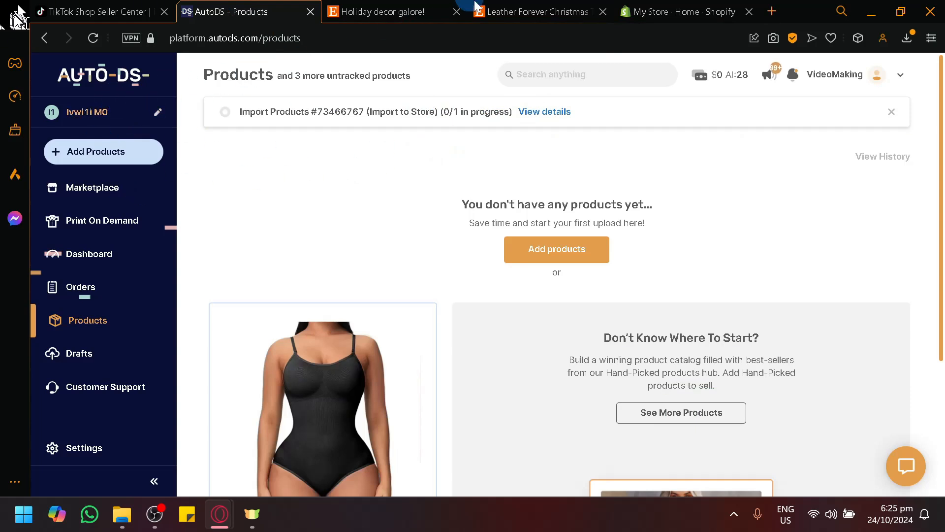
Switch to Etsy's holiday decor page and show more products beyond the Etsy's Pick items.
{"action": "left_click", "coordinate": [420, 10]}
{"action": "scroll", "coordinate": [485, 257], "scroll_direction": "down", "scroll_amount": 5}
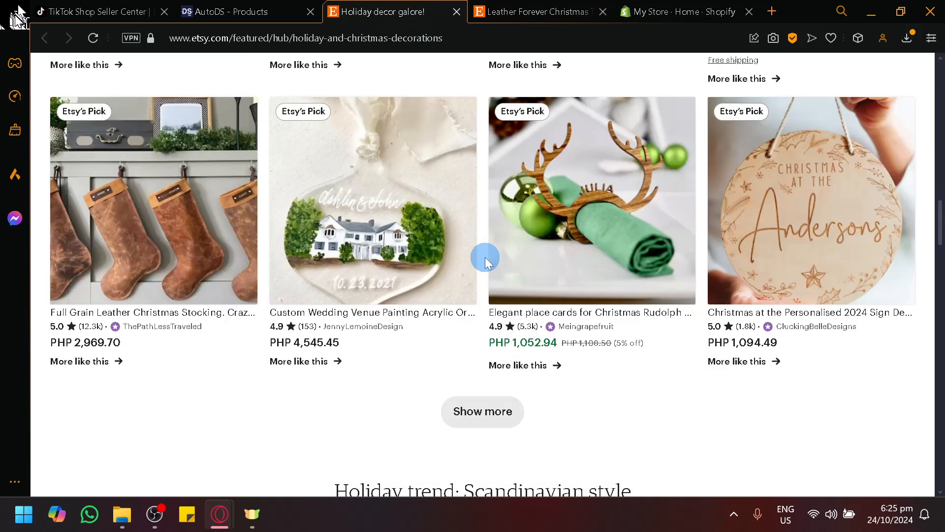
{"action": "left_click", "coordinate": [490, 416]}
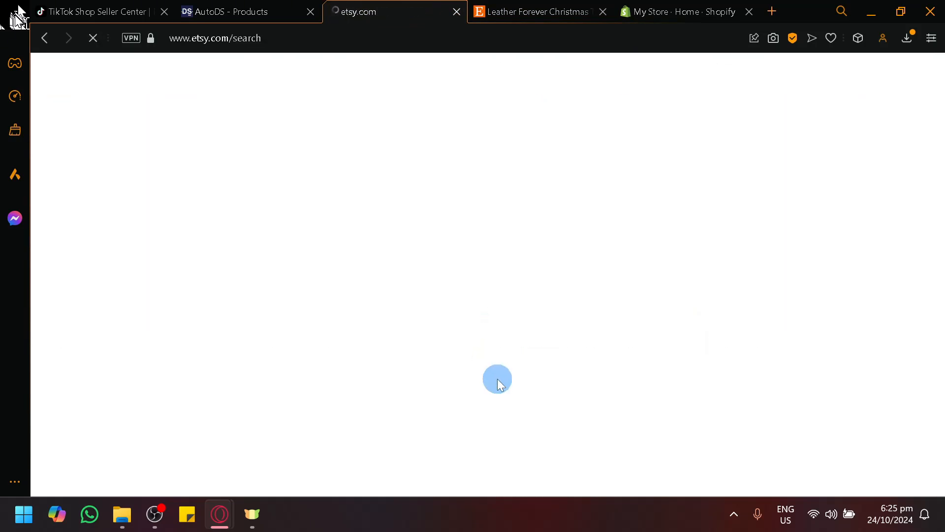
{"action": "left_click", "coordinate": [541, 7]}
{"action": "left_click", "coordinate": [396, 8]}
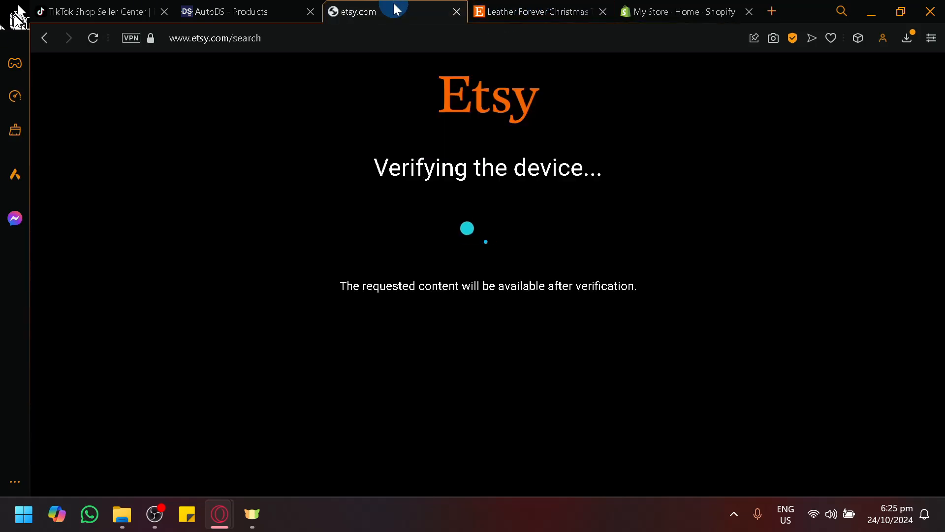
Look through the reviews, other shop items and recommended products on the Leather Forever Christmas Tree listing.
{"action": "left_click", "coordinate": [499, 8]}
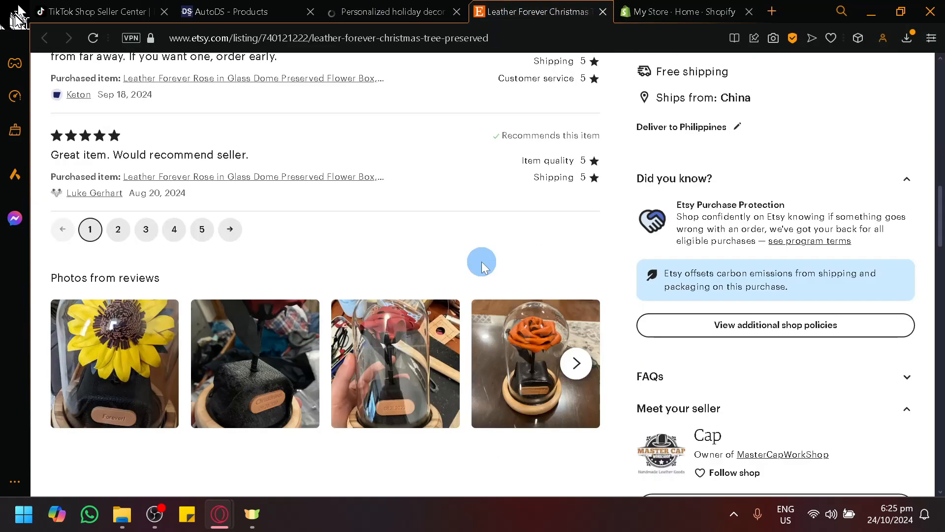
{"action": "scroll", "coordinate": [474, 256], "scroll_direction": "down", "scroll_amount": 5}
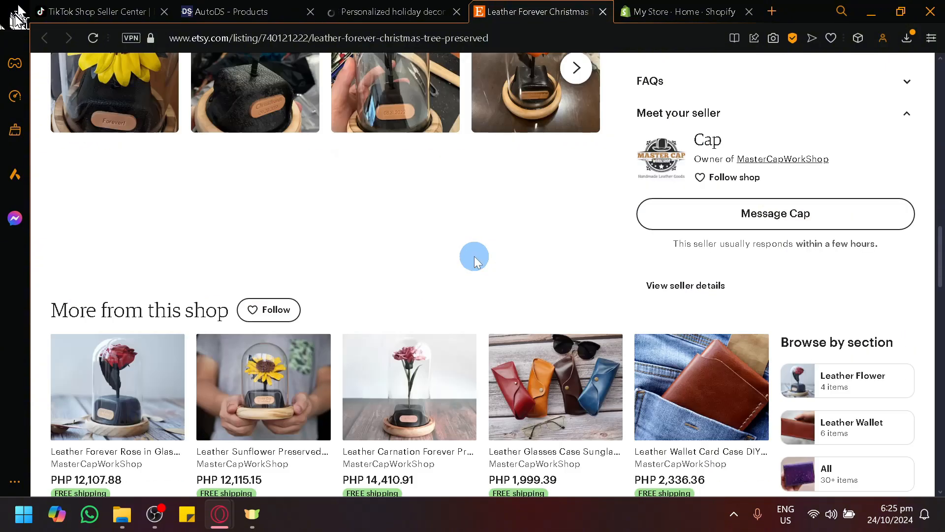
{"action": "scroll", "coordinate": [474, 256], "scroll_direction": "down", "scroll_amount": 8}
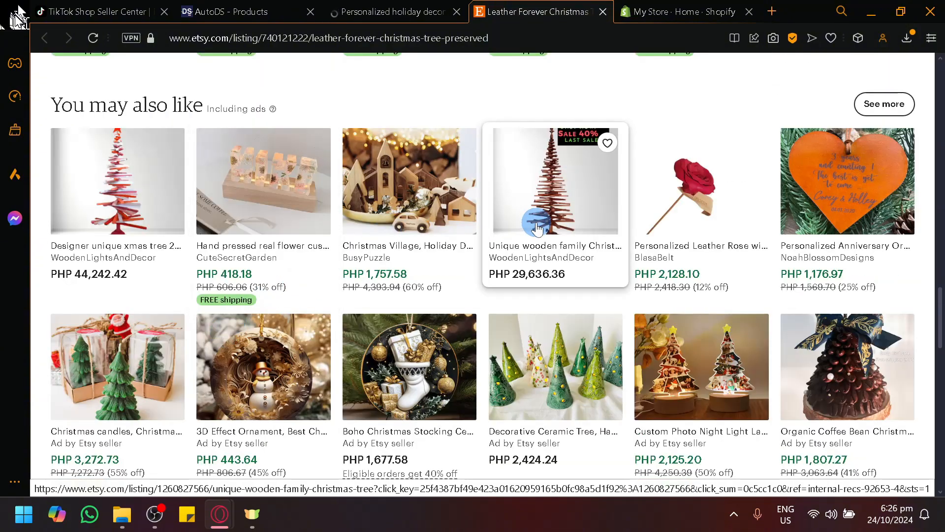
{"action": "scroll", "coordinate": [536, 228], "scroll_direction": "up", "scroll_amount": 20}
Open the Full Grain Leather Christmas Stocking listing from Etsy's Picks in a new browser tab.
{"action": "left_click", "coordinate": [417, 7]}
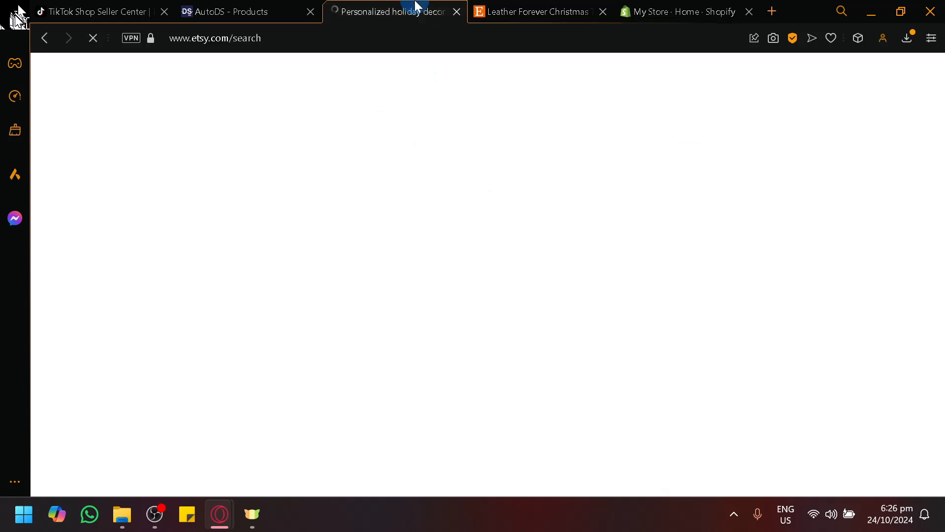
{"action": "scroll", "coordinate": [428, 158], "scroll_direction": "down", "scroll_amount": 5}
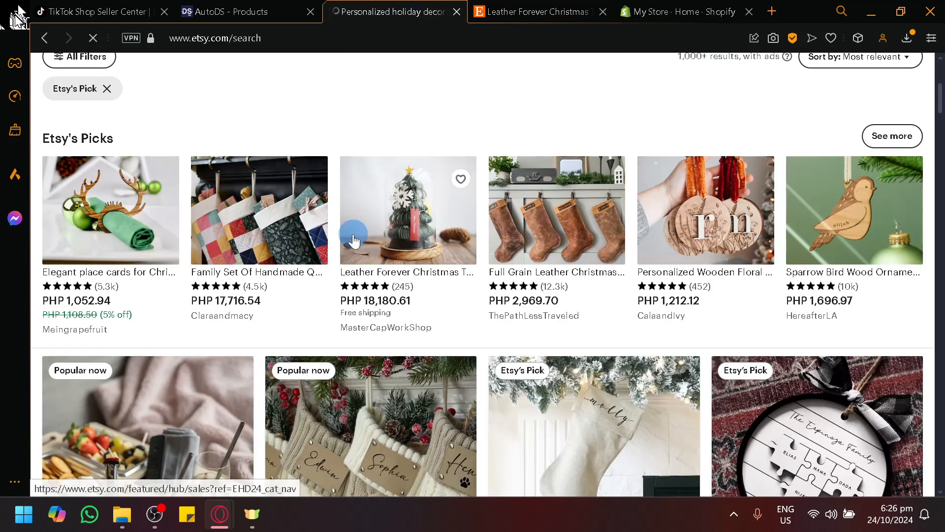
{"action": "right_click", "coordinate": [590, 207]}
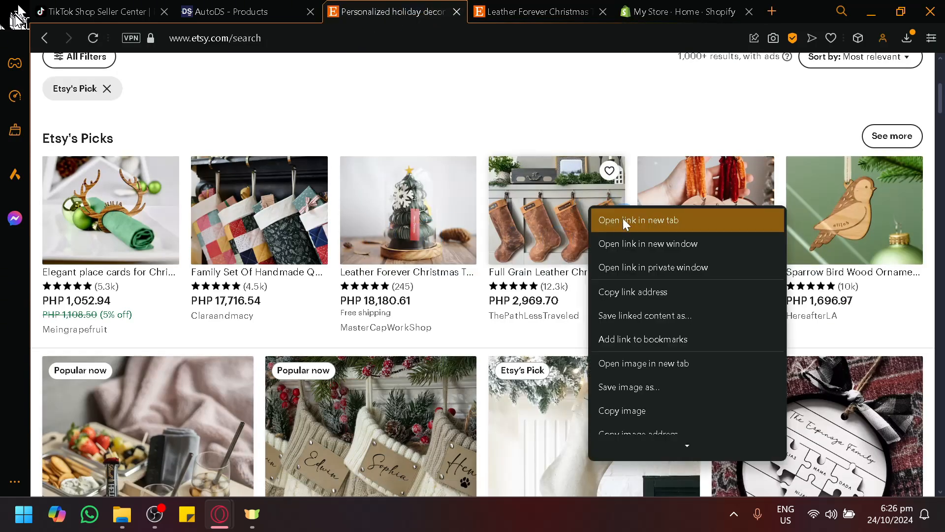
{"action": "left_click", "coordinate": [625, 221]}
Find the Family Christmas Stockings listing in the search results, open it, and copy its URL.
{"action": "scroll", "coordinate": [612, 242], "scroll_direction": "down", "scroll_amount": 5}
{"action": "scroll", "coordinate": [604, 253], "scroll_direction": "down", "scroll_amount": 3}
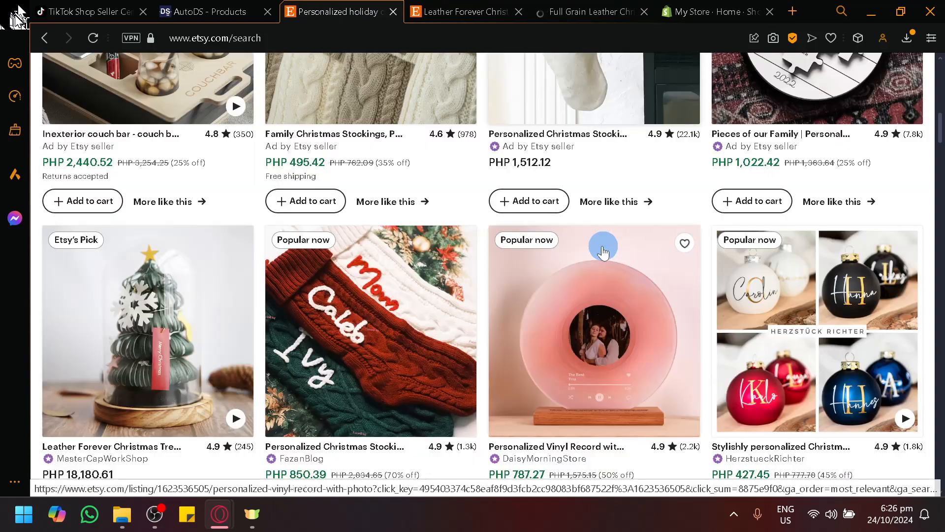
{"action": "left_click", "coordinate": [360, 134]}
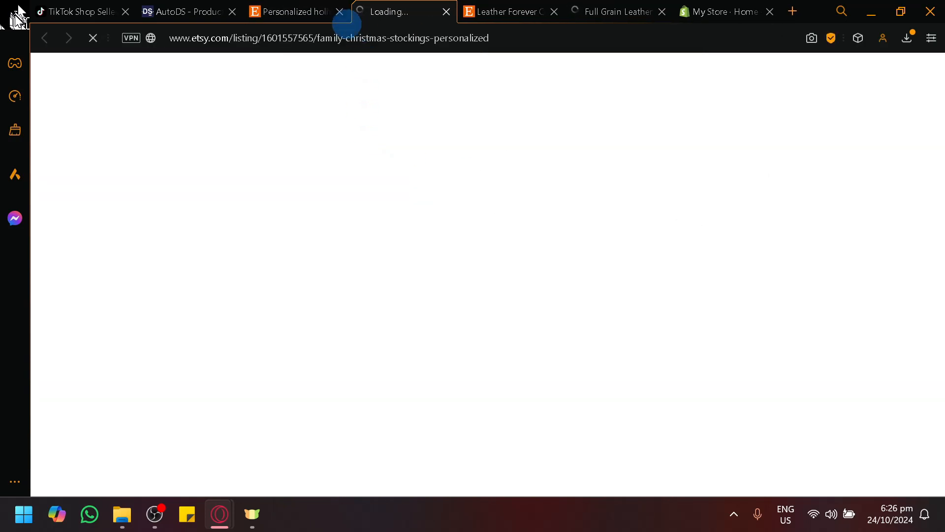
{"action": "left_click", "coordinate": [344, 35]}
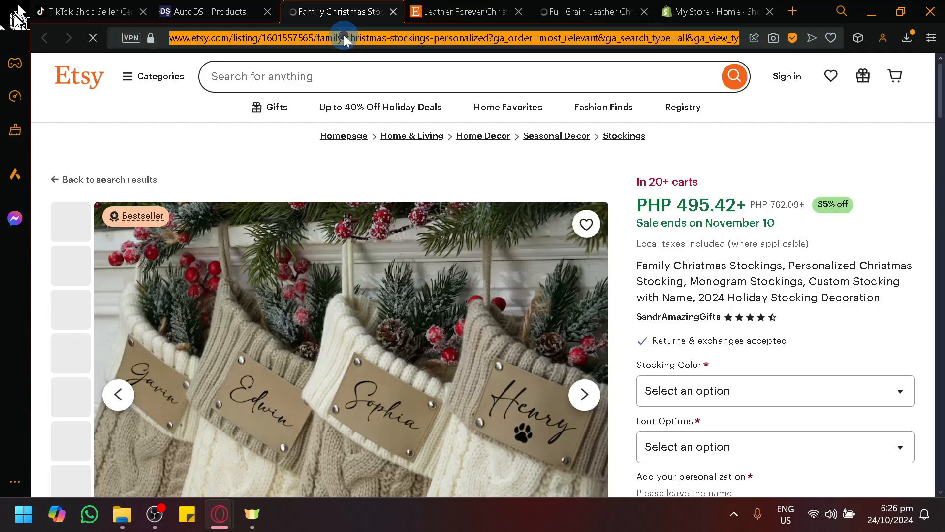
Switch to AutoDS, open the import form for multiple products, and paste the Family Christmas Stockings URL as the first supplier URL.
{"action": "left_click", "coordinate": [253, 7]}
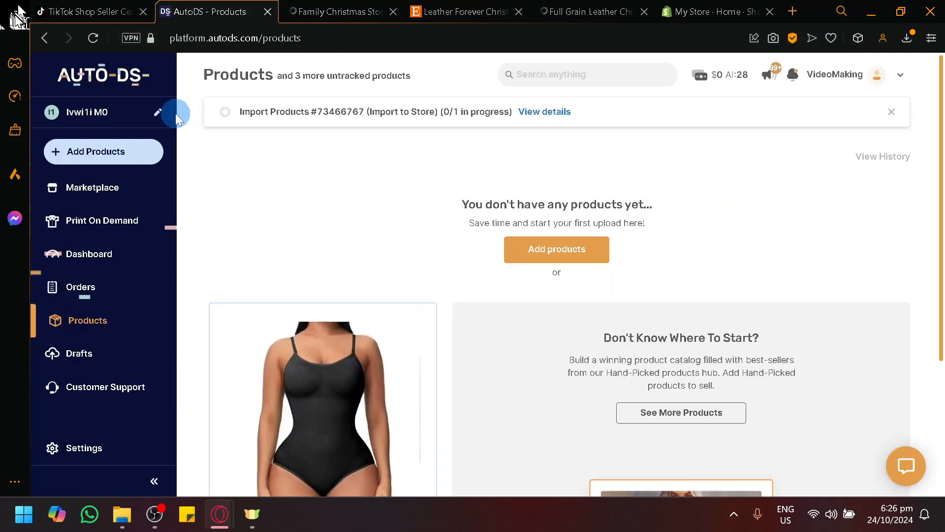
{"action": "left_click", "coordinate": [96, 151]}
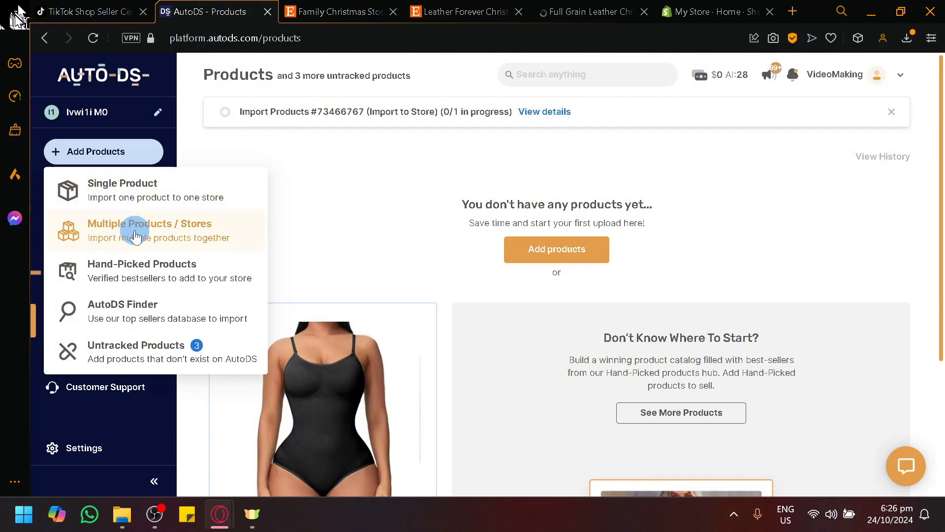
{"action": "left_click", "coordinate": [134, 232]}
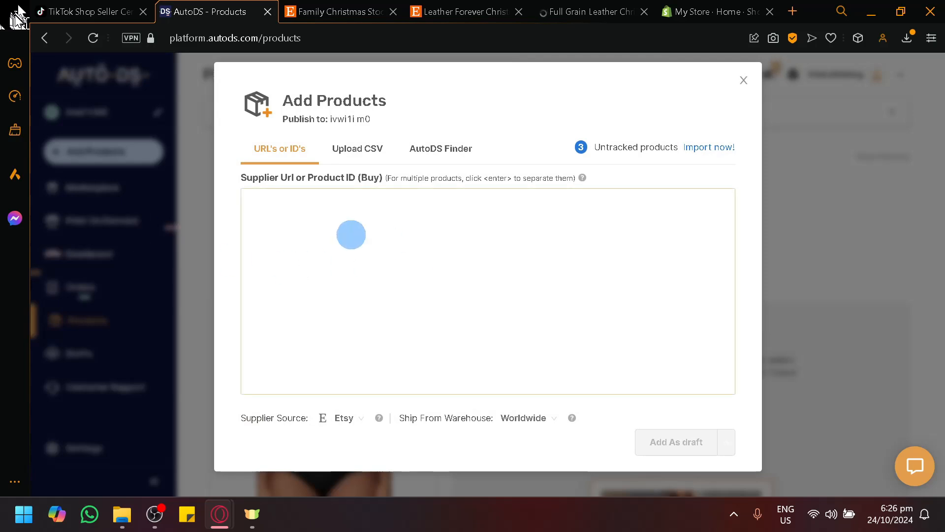
{"action": "key", "text": "ctrl+v"}
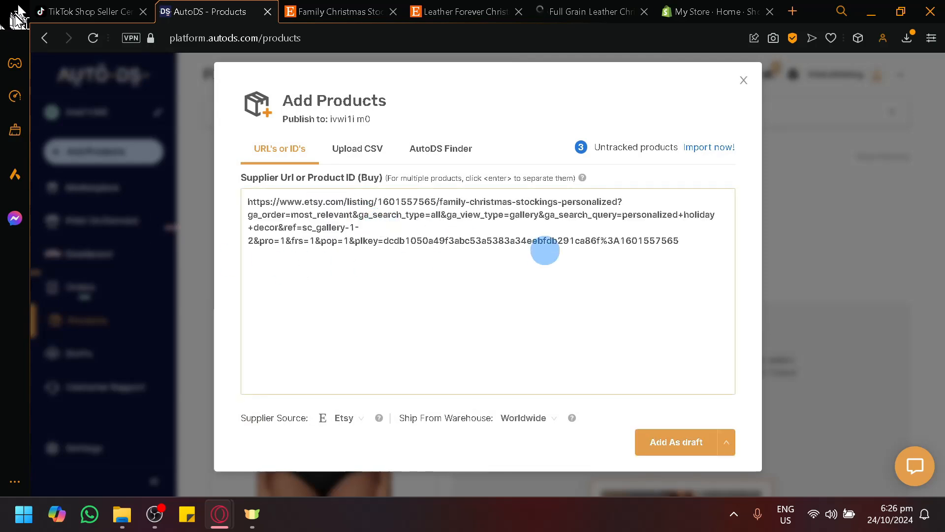
Copy the Full Grain Leather Christmas Stocking listing's URL from Etsy and paste it as the second supplier URL in AutoDS.
{"action": "left_click", "coordinate": [463, 10]}
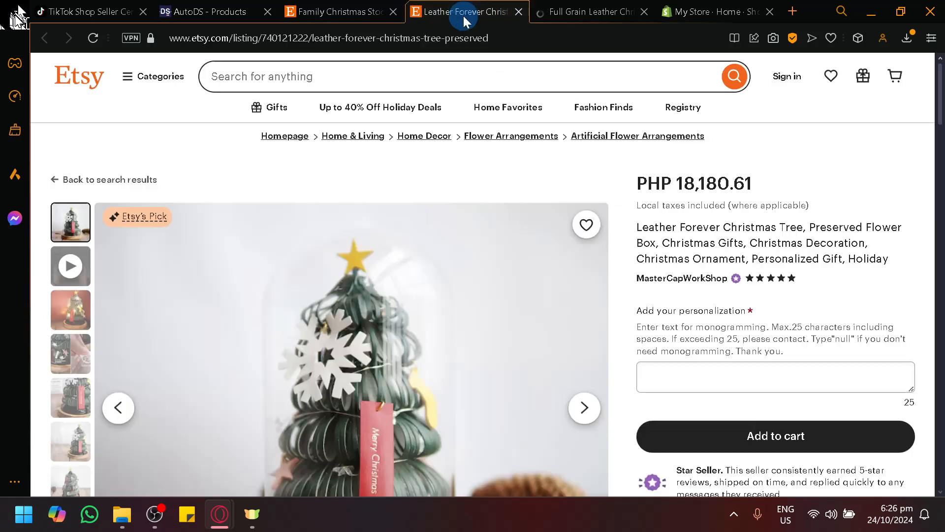
{"action": "left_click", "coordinate": [578, 7]}
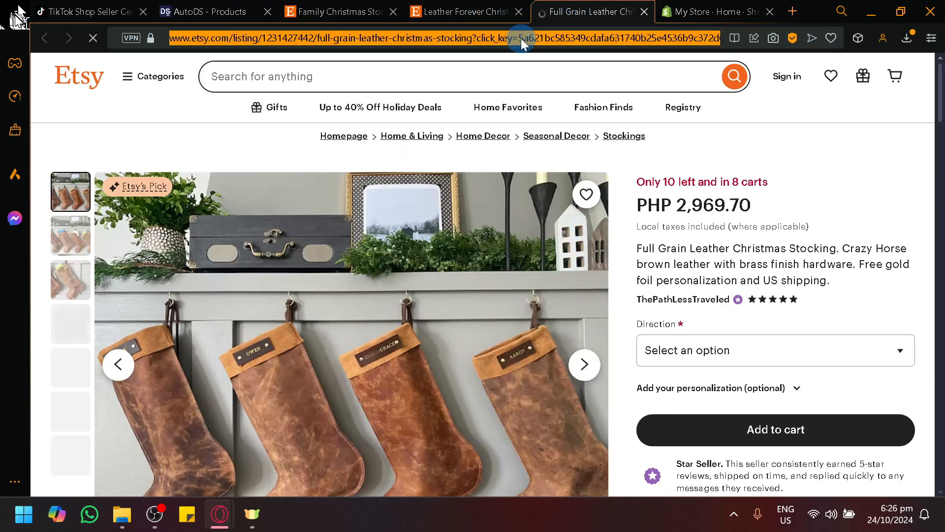
{"action": "left_click", "coordinate": [177, 7]}
{"action": "left_click", "coordinate": [336, 297]}
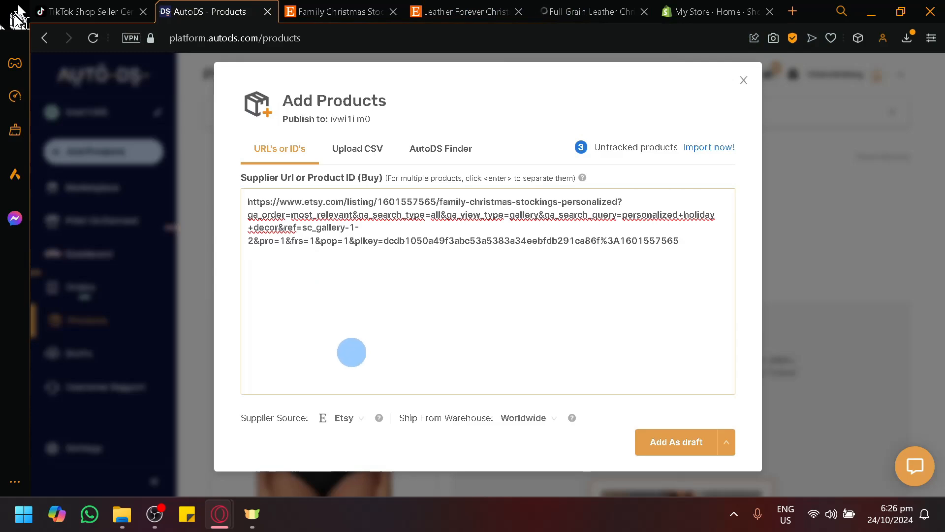
{"action": "key", "text": "ctrl+v"}
Add both stocking products as drafts, open the Drafts page to track their progress, and dismiss the notification.
{"action": "left_click", "coordinate": [668, 443]}
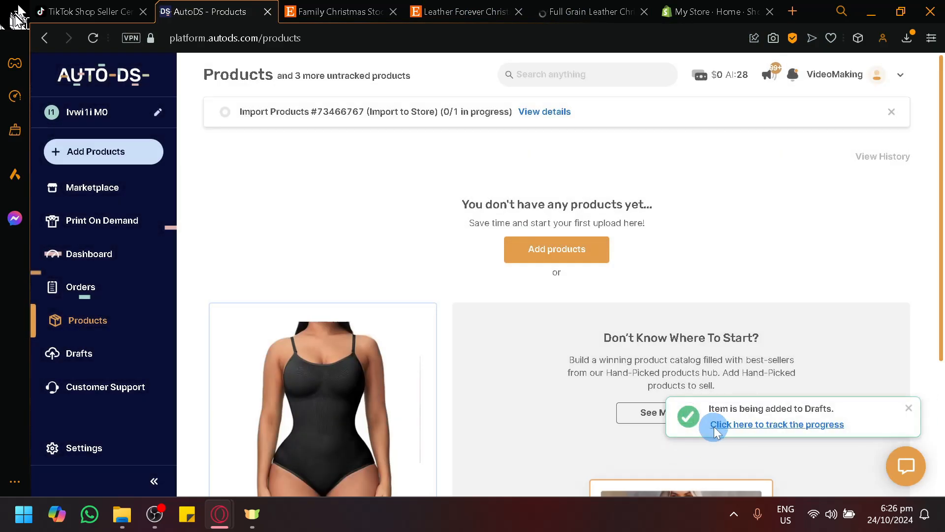
{"action": "left_click", "coordinate": [714, 426]}
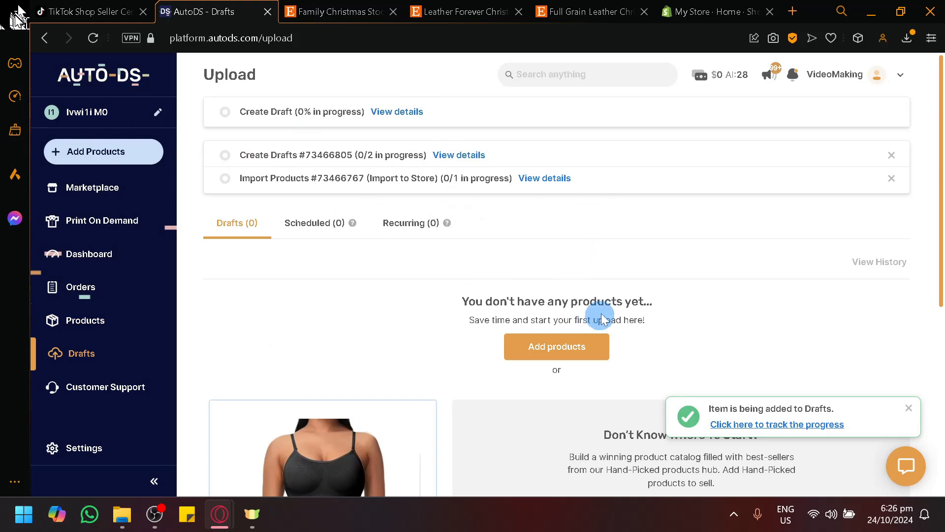
{"action": "left_click", "coordinate": [911, 410]}
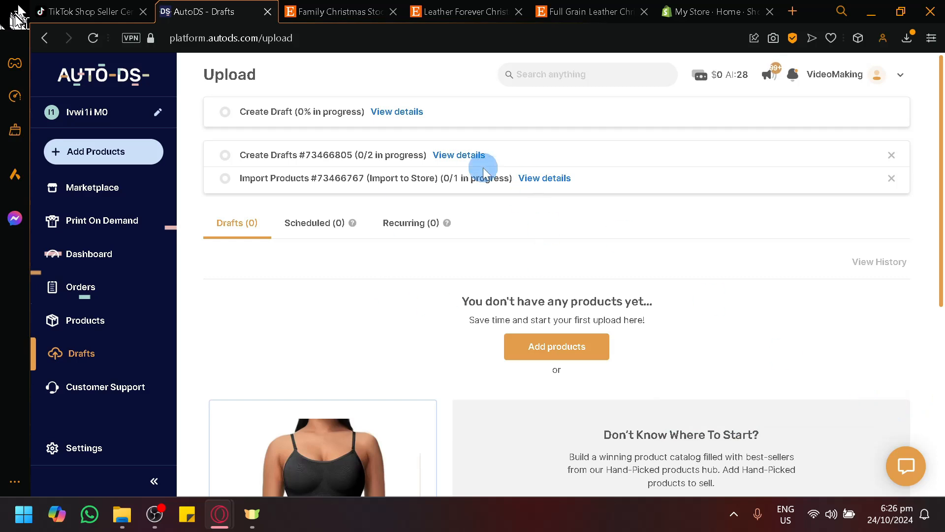
Switch back to Etsy and examine the Family Christmas Stockings and Leather Forever Christmas Tree listings, including photos, personalization and item details.
{"action": "left_click", "coordinate": [367, 9]}
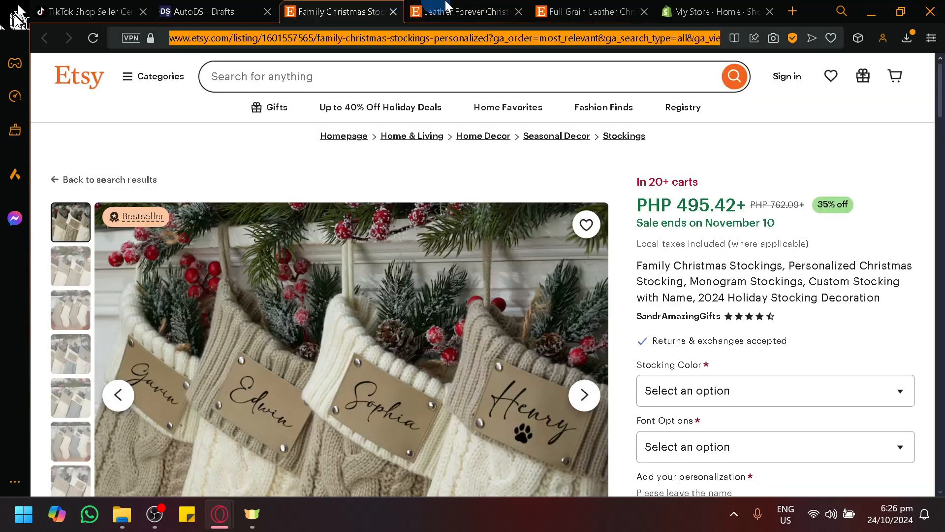
{"action": "left_click", "coordinate": [455, 16]}
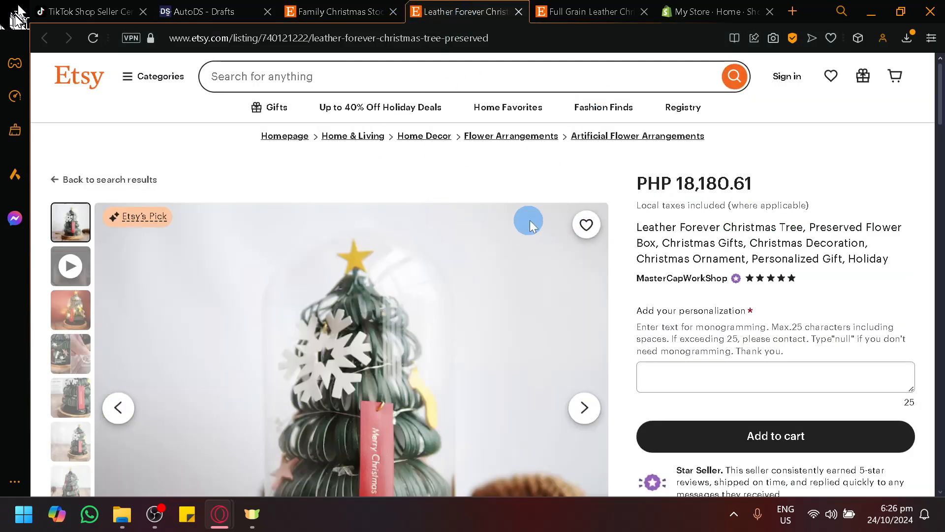
{"action": "scroll", "coordinate": [650, 205], "scroll_direction": "down", "scroll_amount": 2}
{"action": "scroll", "coordinate": [647, 195], "scroll_direction": "up", "scroll_amount": 2}
{"action": "scroll", "coordinate": [669, 190], "scroll_direction": "down", "scroll_amount": 2}
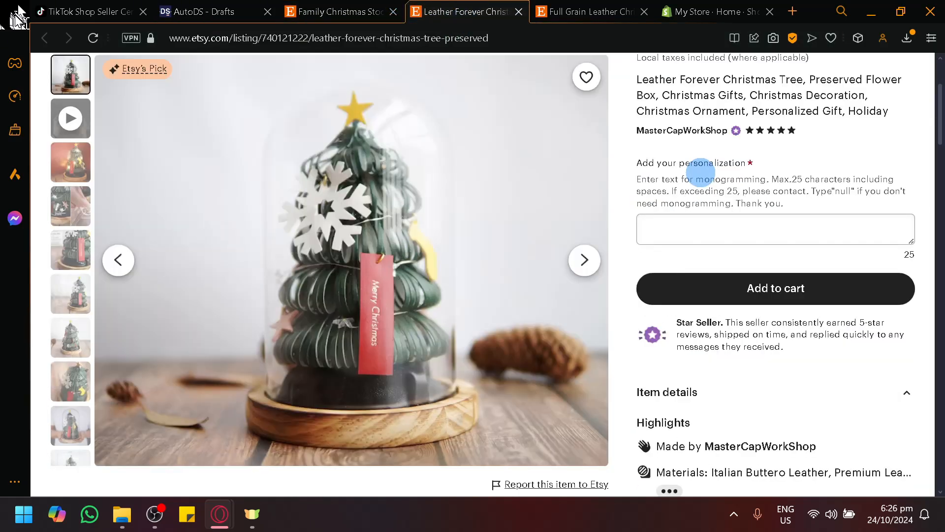
{"action": "scroll", "coordinate": [305, 261], "scroll_direction": "down", "scroll_amount": 5}
{"action": "scroll", "coordinate": [387, 304], "scroll_direction": "up", "scroll_amount": 5}
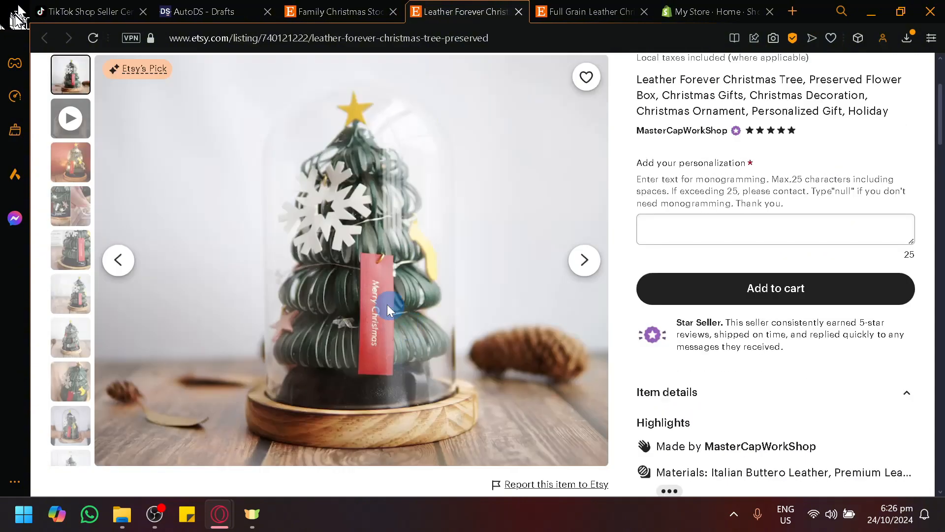
{"action": "scroll", "coordinate": [241, 238], "scroll_direction": "down", "scroll_amount": 3}
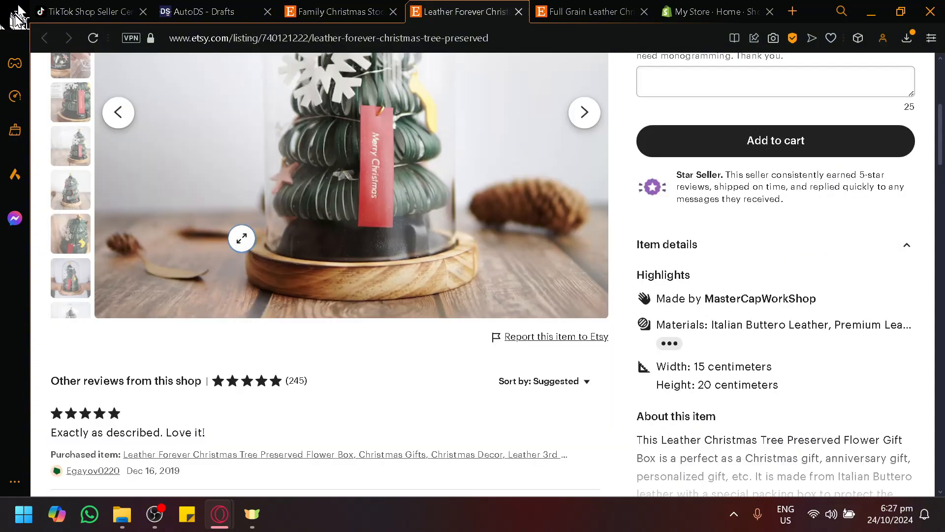
Switch back to AutoDS and check the progress of the pending drafts and imports on the Drafts page.
{"action": "scroll", "coordinate": [242, 238], "scroll_direction": "up", "scroll_amount": 8}
{"action": "left_click", "coordinate": [212, 11]}
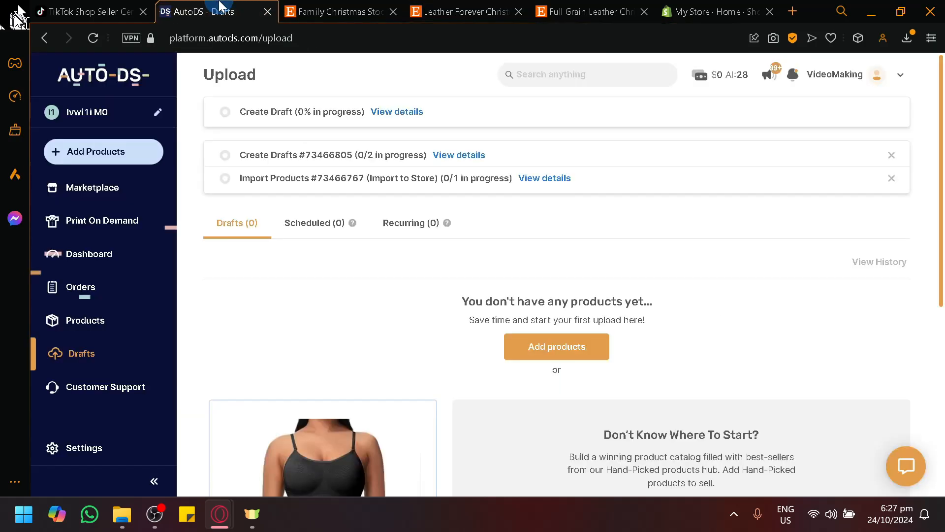
{"action": "left_click", "coordinate": [425, 236]}
{"action": "left_click", "coordinate": [507, 6]}
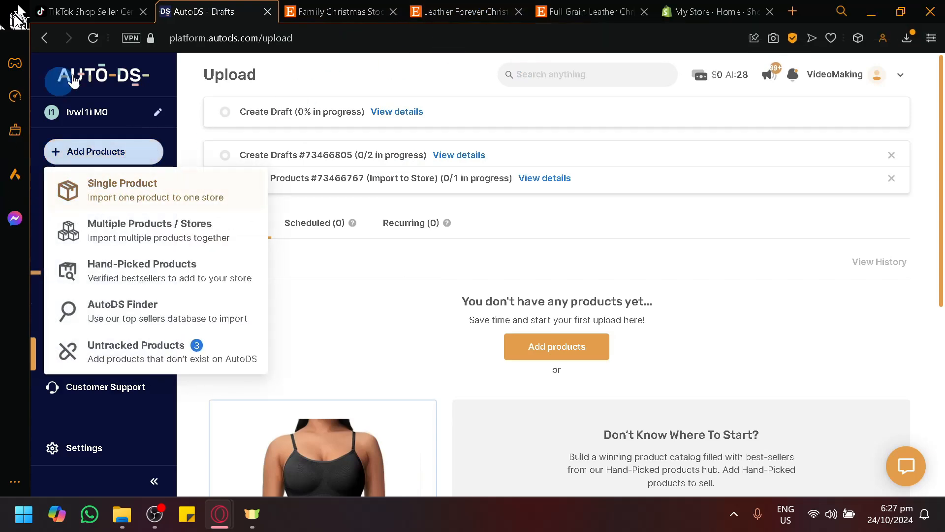
{"action": "left_click", "coordinate": [114, 195]}
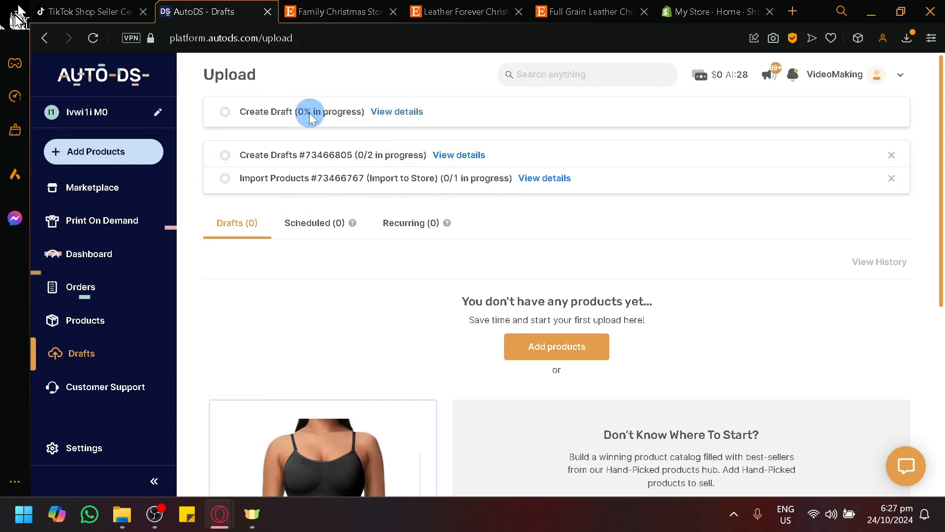
Open the AutoDS Marketplace and import the Corner Dog Bowl Pet Automatic Feeder from New Arrivals as a draft.
{"action": "left_click", "coordinate": [60, 191]}
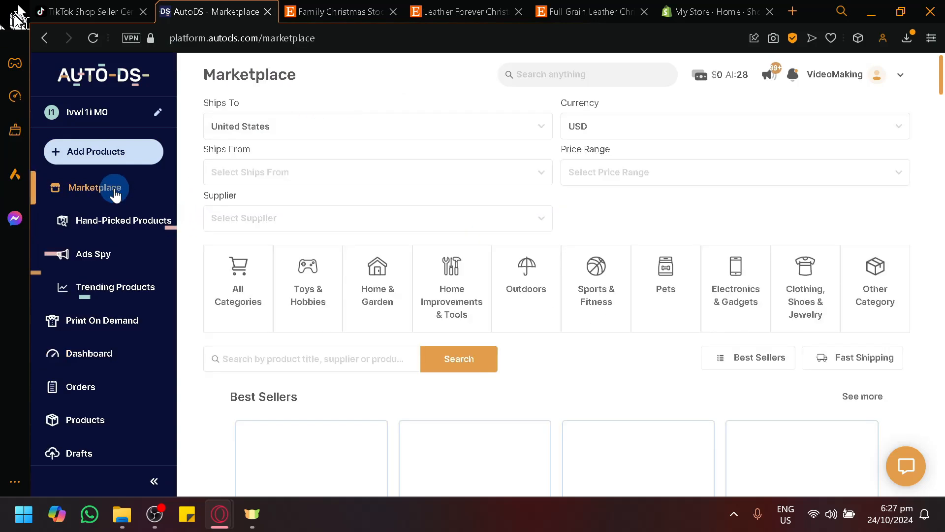
{"action": "scroll", "coordinate": [406, 275], "scroll_direction": "down", "scroll_amount": 3}
{"action": "scroll", "coordinate": [406, 276], "scroll_direction": "down", "scroll_amount": 10}
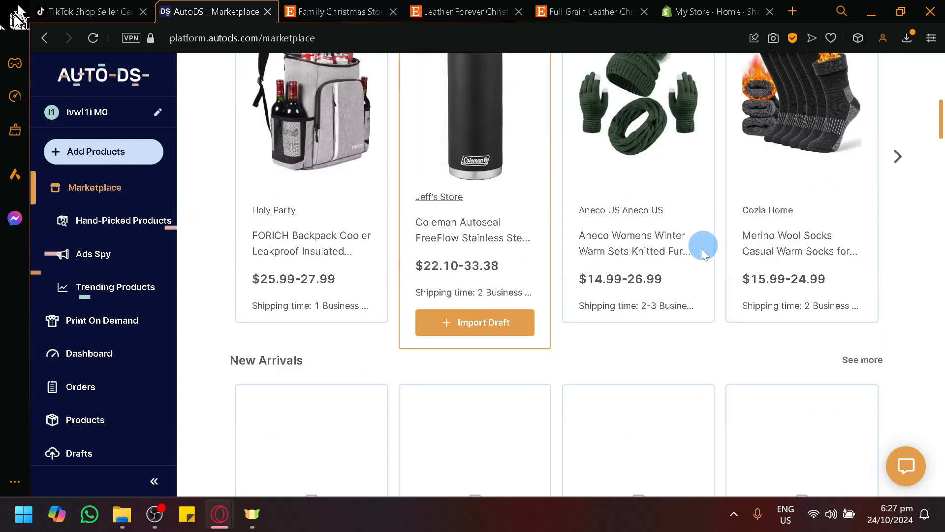
{"action": "mouse_move", "coordinate": [489, 411]}
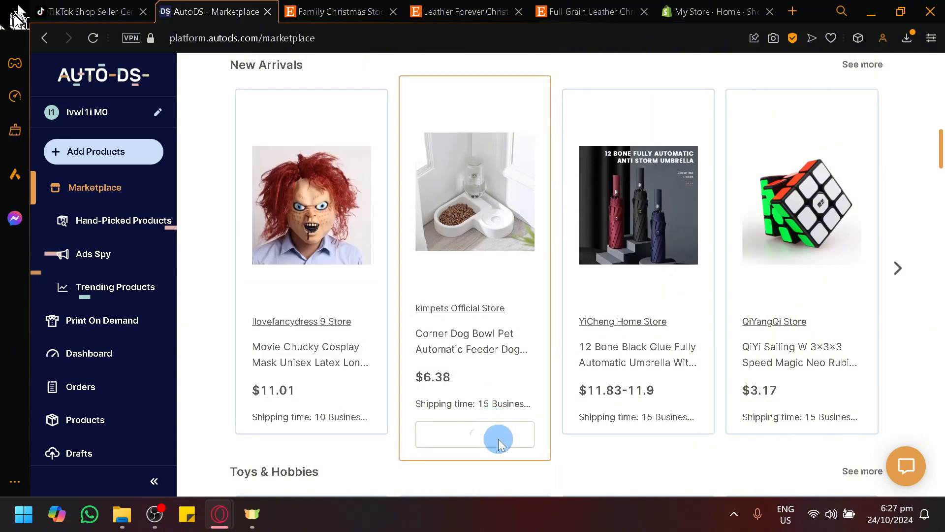
{"action": "scroll", "coordinate": [493, 291], "scroll_direction": "down", "scroll_amount": 3}
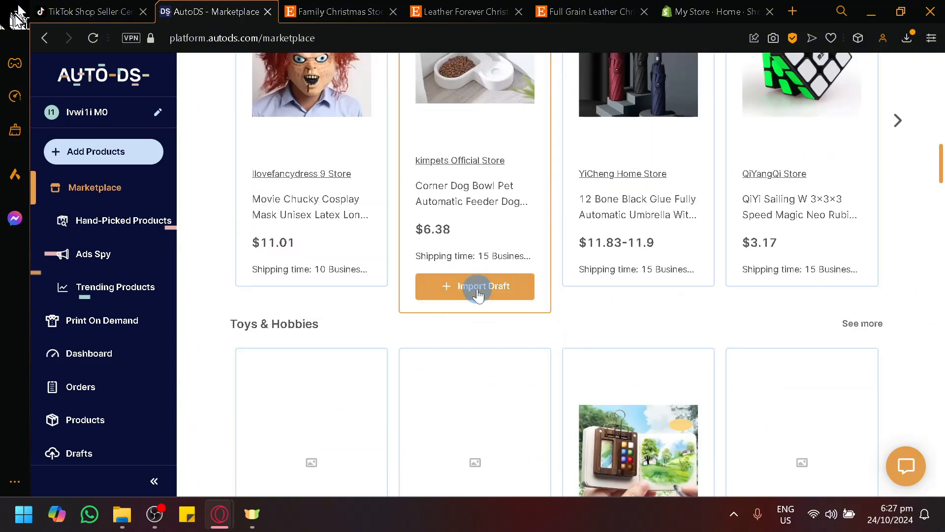
{"action": "left_click", "coordinate": [478, 291]}
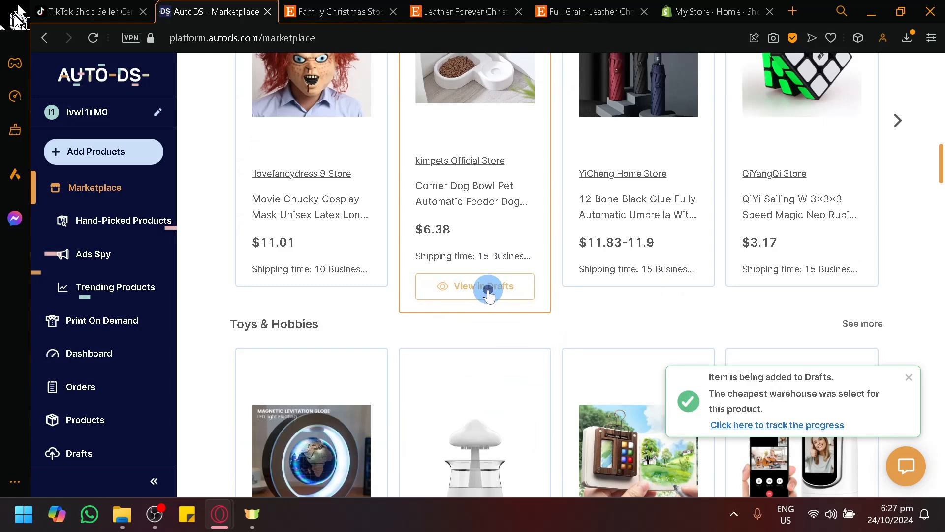
Open the dog bowl's draft view and track the progress of its creation on the Drafts pages.
{"action": "left_click", "coordinate": [488, 290]}
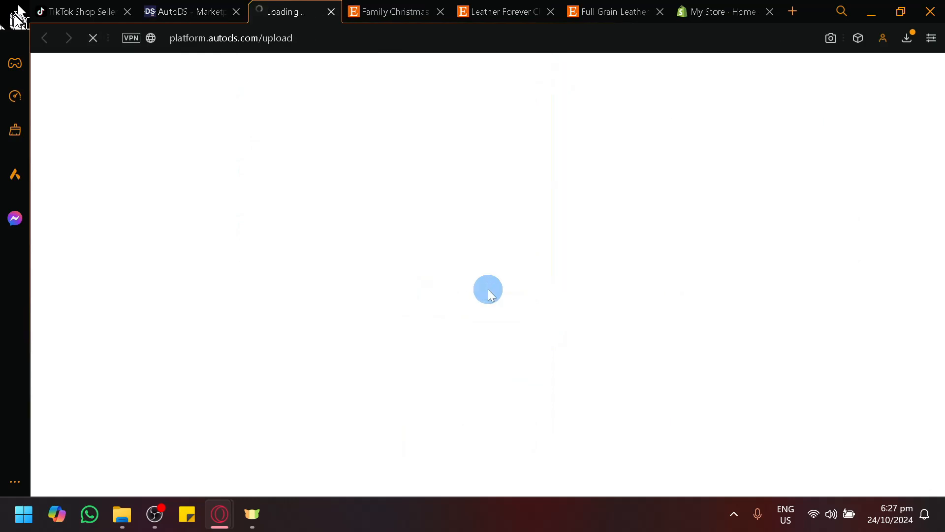
{"action": "left_click", "coordinate": [206, 6]}
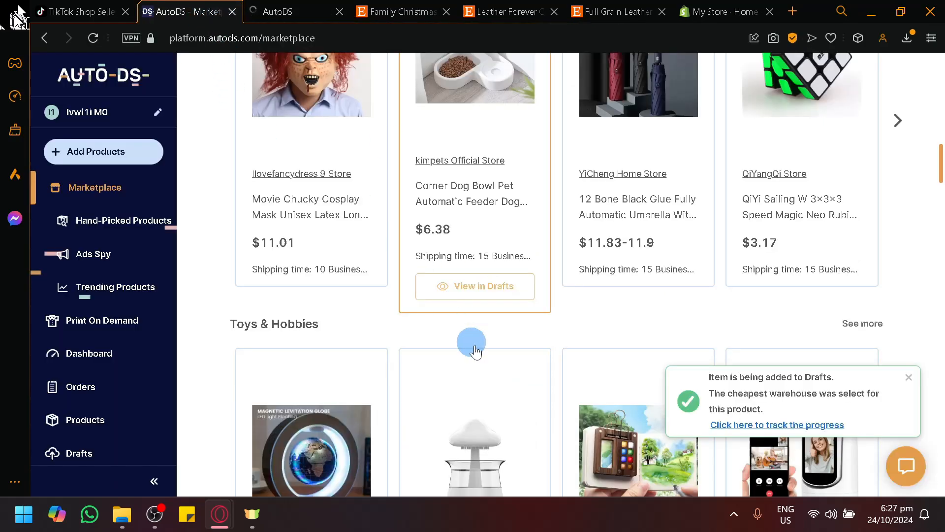
{"action": "left_click", "coordinate": [295, 7]}
{"action": "left_click", "coordinate": [197, 10]}
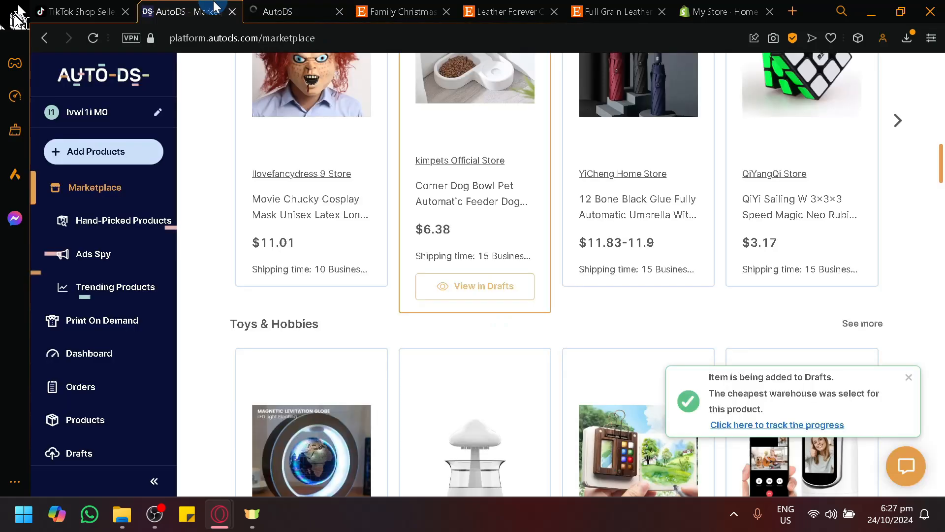
{"action": "left_click", "coordinate": [788, 426]}
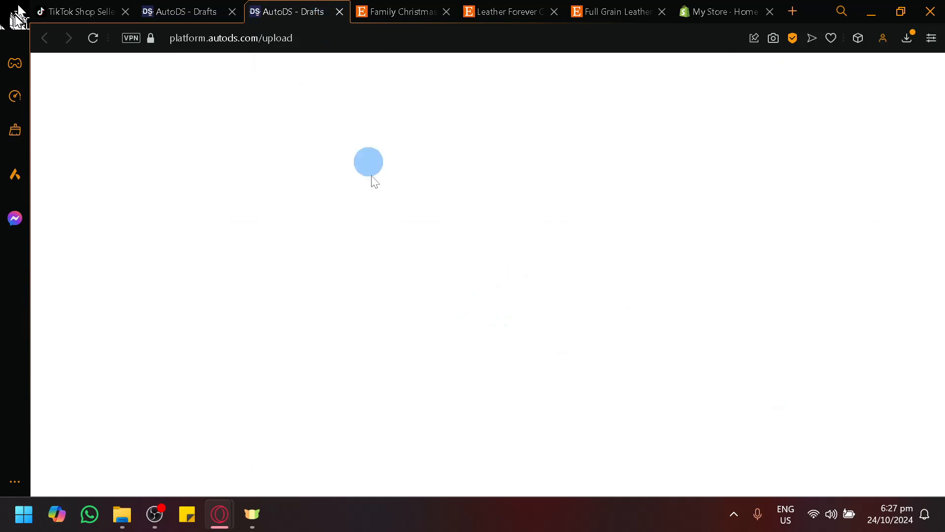
{"action": "left_click", "coordinate": [186, 11]}
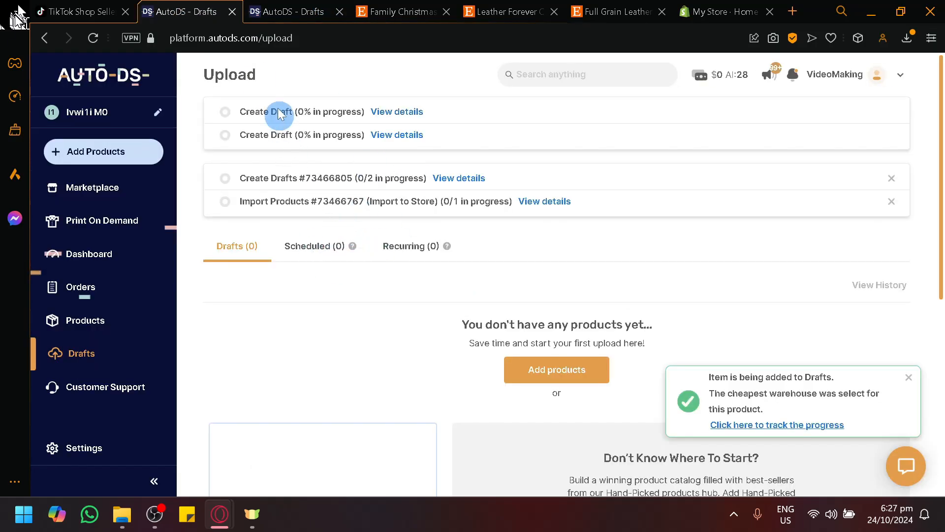
{"action": "left_click", "coordinate": [302, 7]}
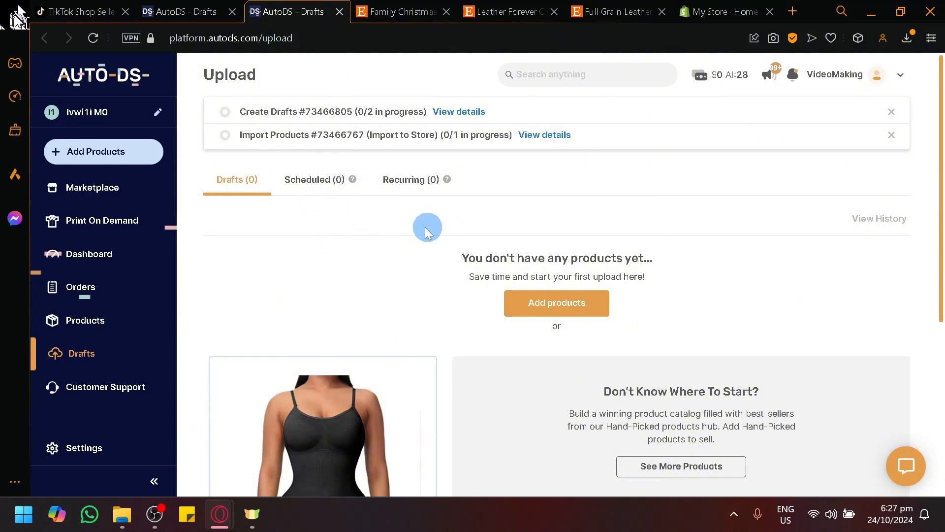
Switch to Shopify's product list and TikTok Shop's Manage Products page, and compare the products listed in both stores.
{"action": "left_click", "coordinate": [698, 7]}
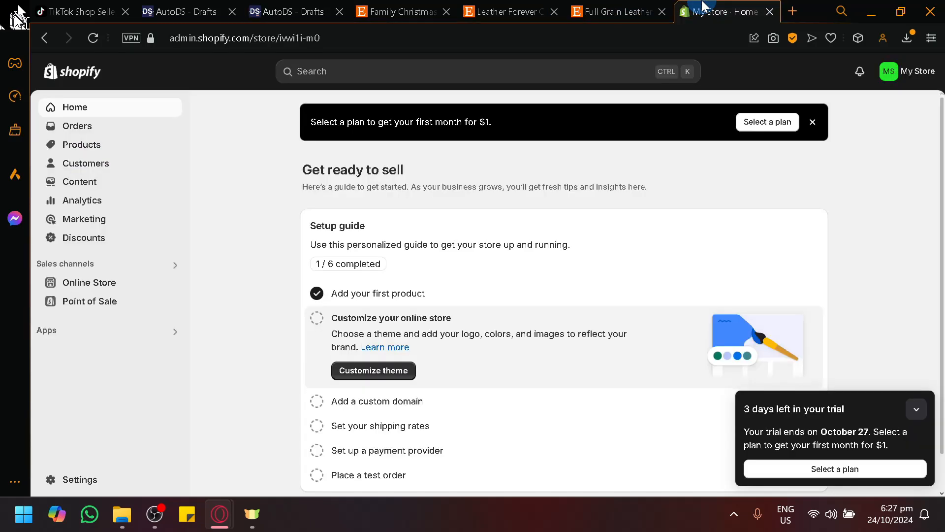
{"action": "left_click", "coordinate": [69, 148]}
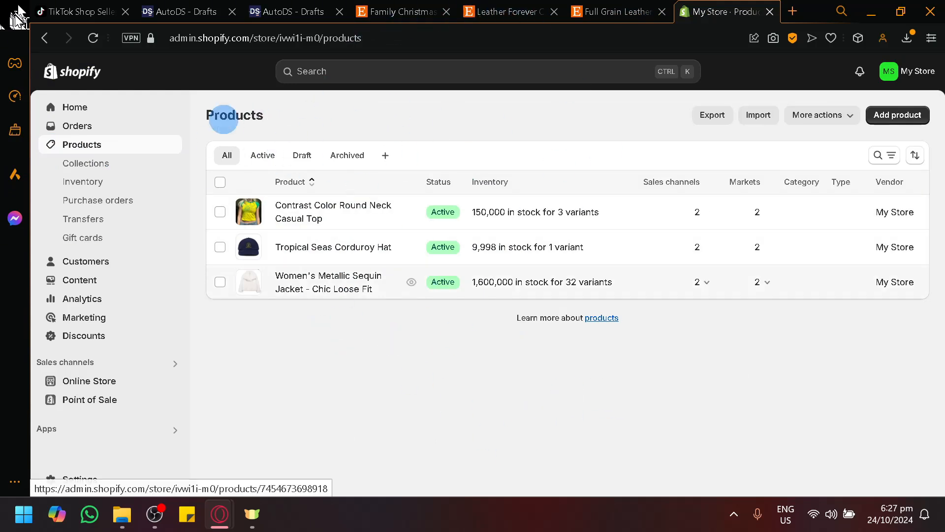
{"action": "left_click", "coordinate": [111, 10]}
{"action": "left_click", "coordinate": [120, 143]}
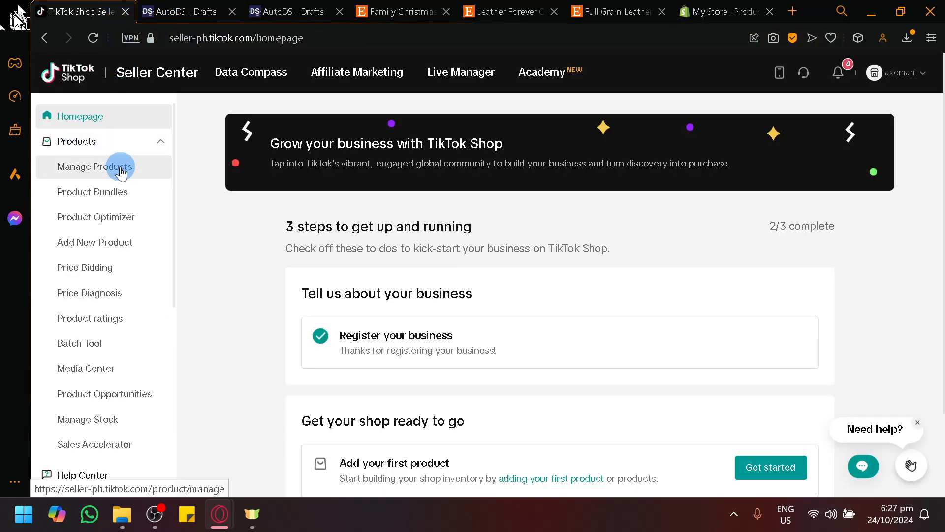
{"action": "left_click", "coordinate": [128, 170]}
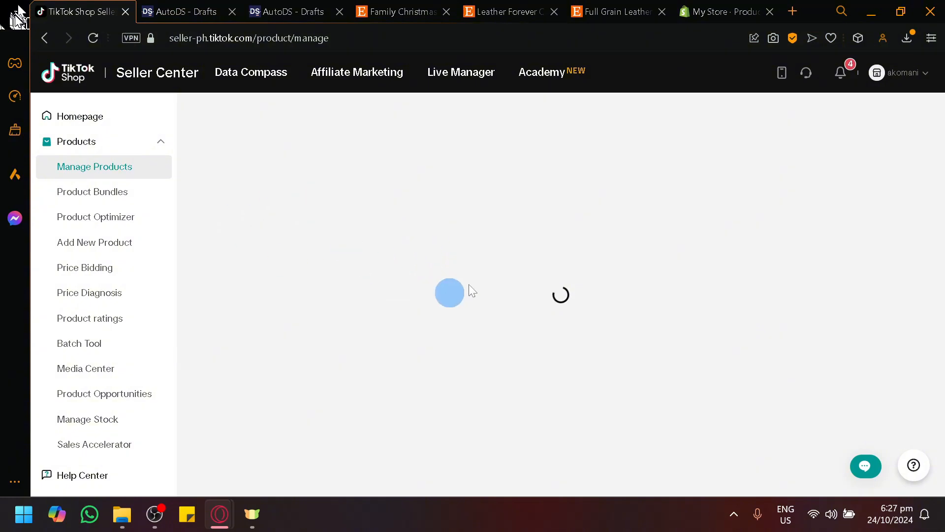
{"action": "left_click", "coordinate": [719, 10]}
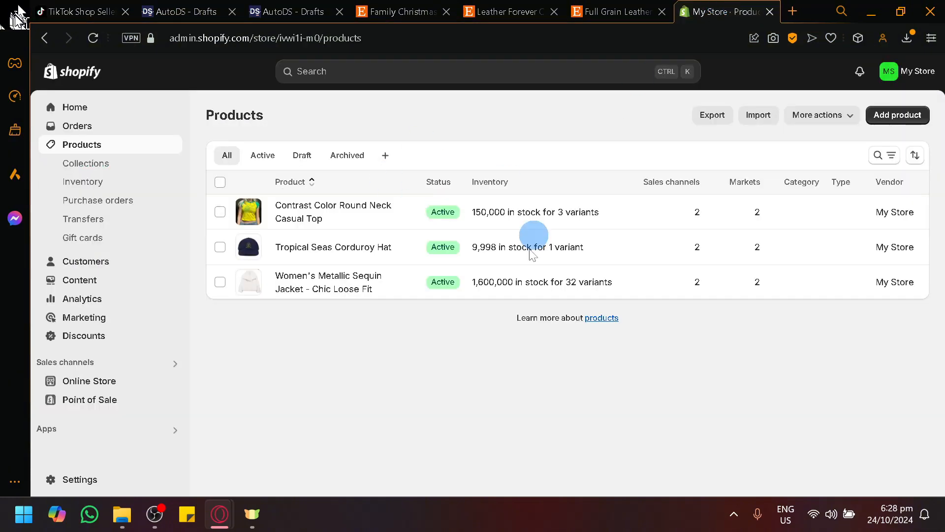
{"action": "left_click", "coordinate": [52, 7]}
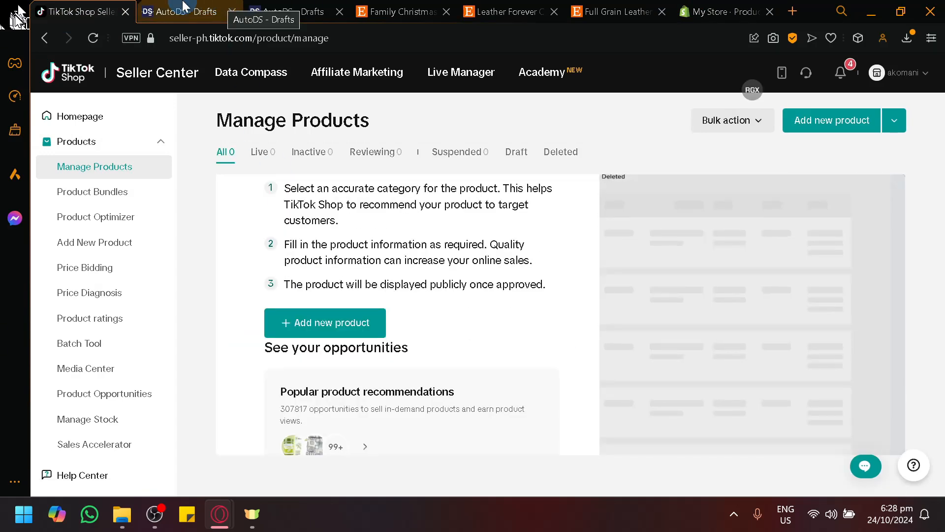
Revisit the Family Christmas Stockings listing on Etsy, switch to AutoDS, and compare the drafts listed in its two open pages.
{"action": "left_click", "coordinate": [395, 11]}
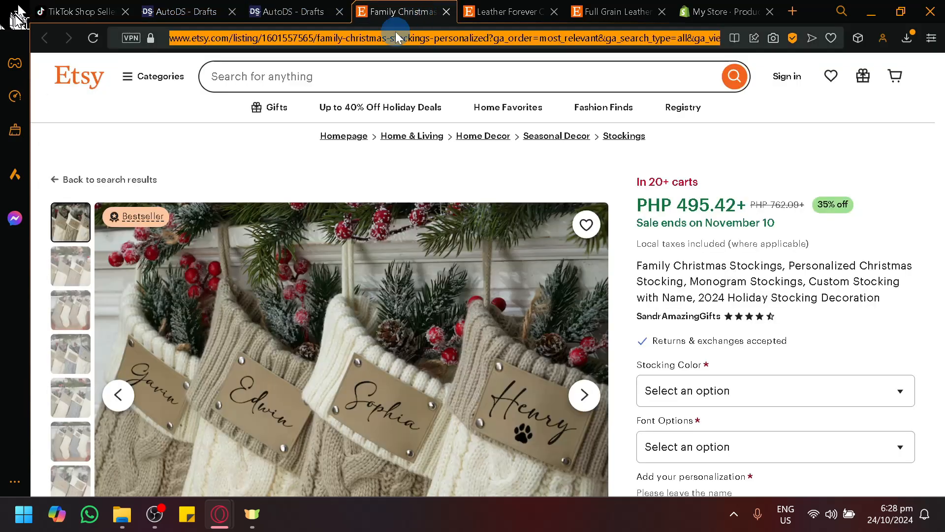
{"action": "left_click", "coordinate": [271, 7]}
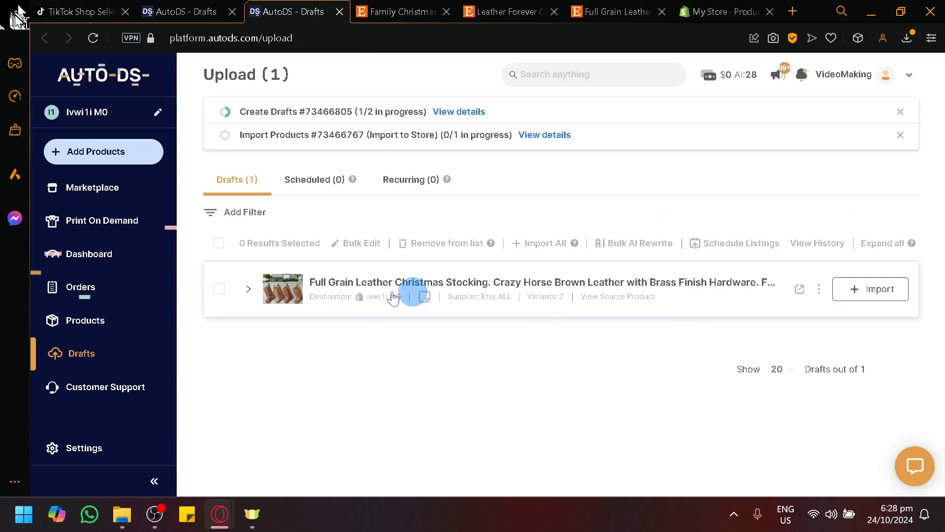
{"action": "left_click", "coordinate": [152, 7]}
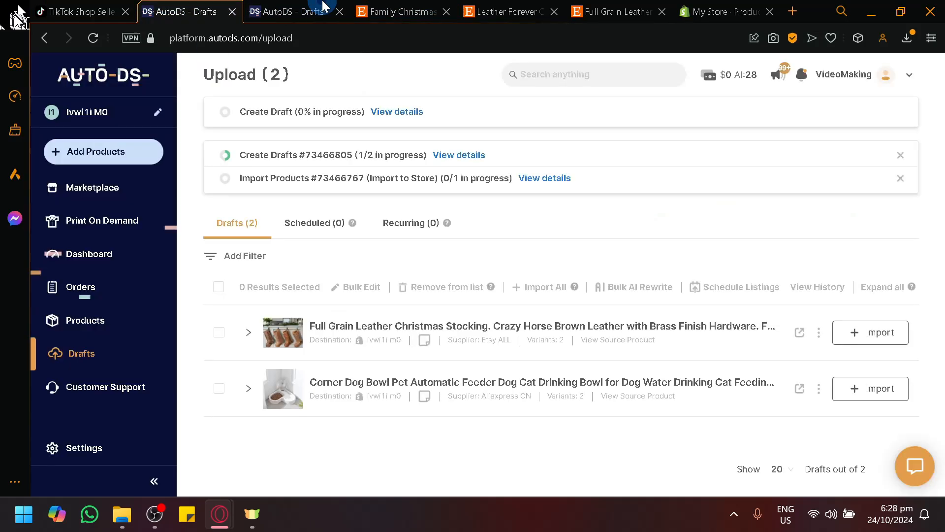
{"action": "left_click", "coordinate": [274, 7]}
{"action": "left_click", "coordinate": [179, 7]}
{"action": "left_click", "coordinate": [274, 7]}
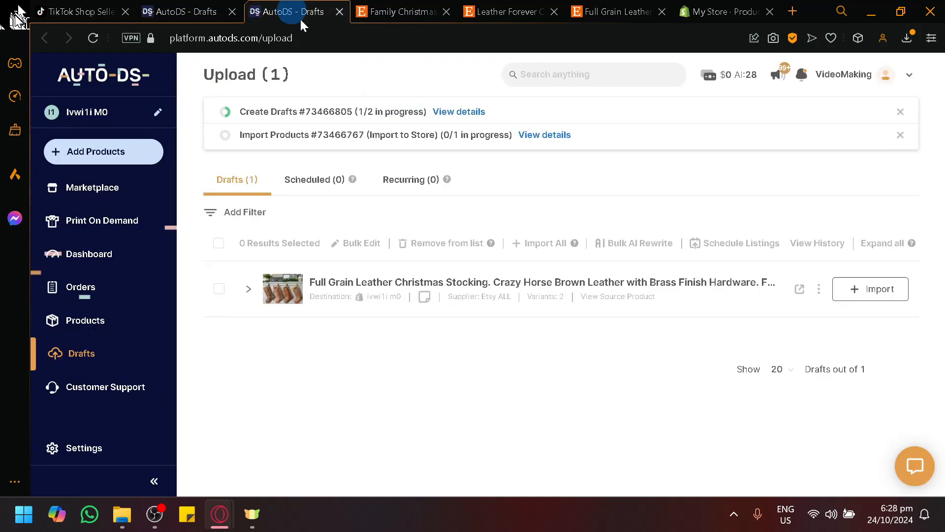
Import the Full Grain Leather Christmas Stocking draft to the connected store and check the drafts' progress.
{"action": "left_click", "coordinate": [844, 288]}
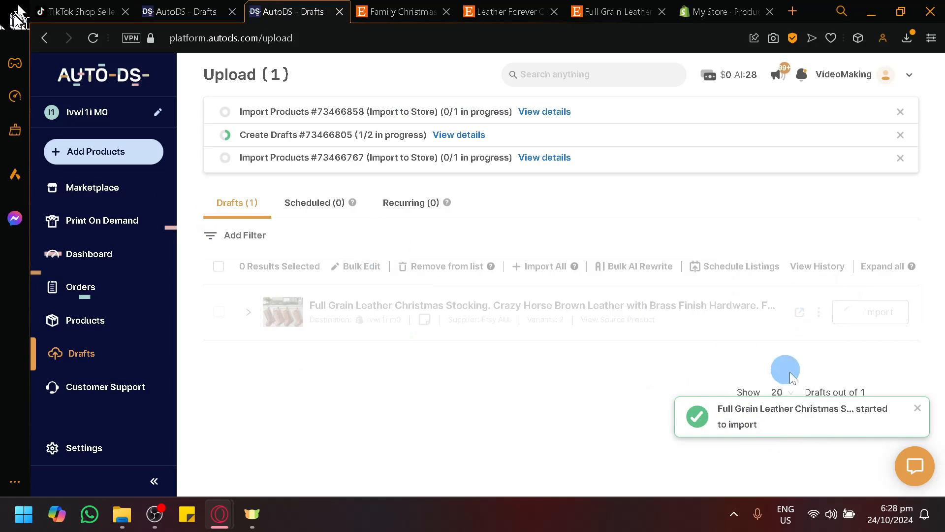
{"action": "left_click", "coordinate": [199, 10]}
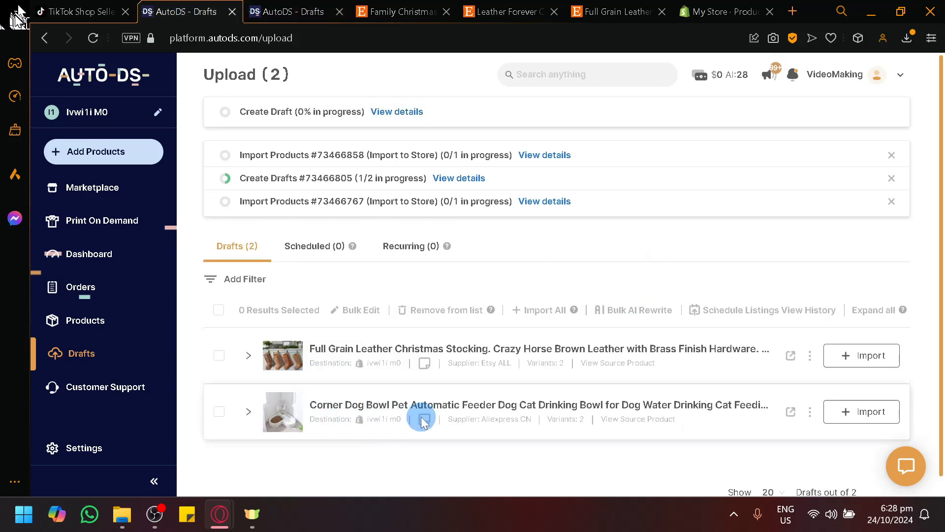
{"action": "left_click", "coordinate": [319, 7]}
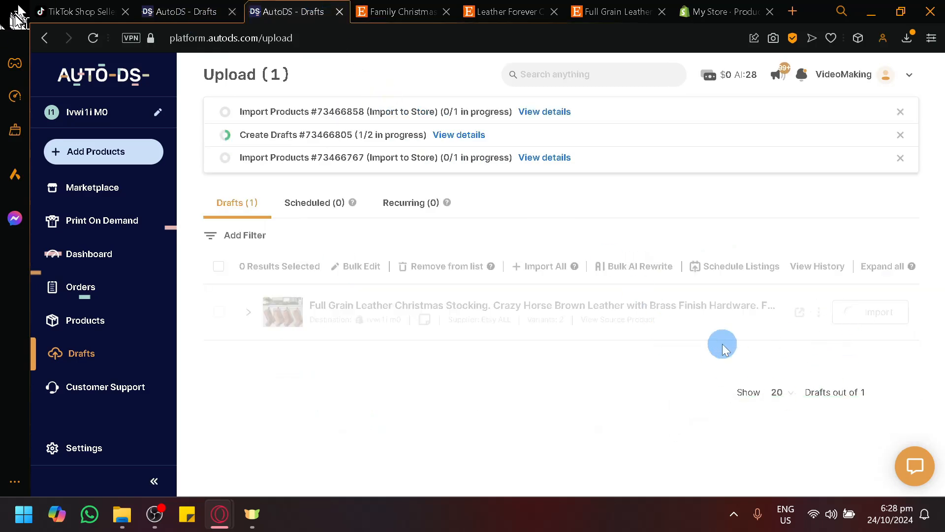
Switch to the Shopify store and reload its product list.
{"action": "left_click", "coordinate": [694, 5]}
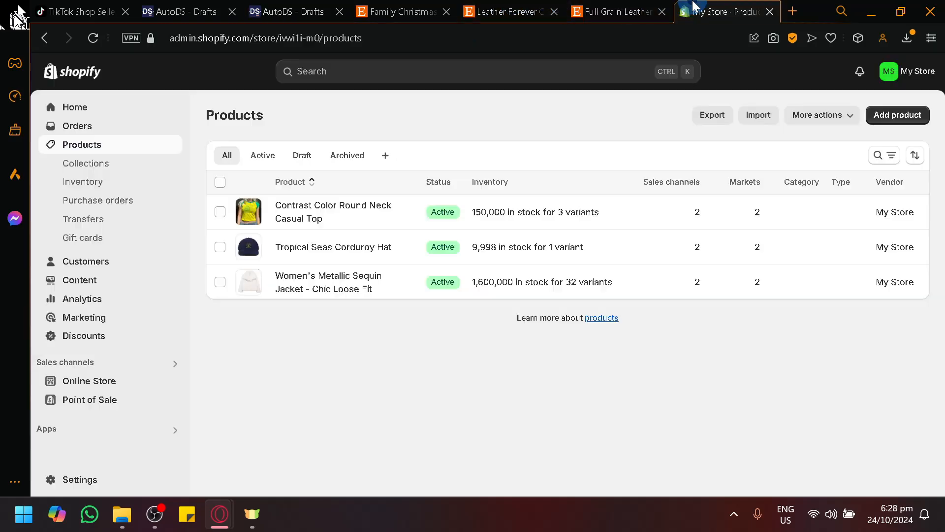
{"action": "left_click", "coordinate": [104, 38]}
{"action": "left_click", "coordinate": [94, 42]}
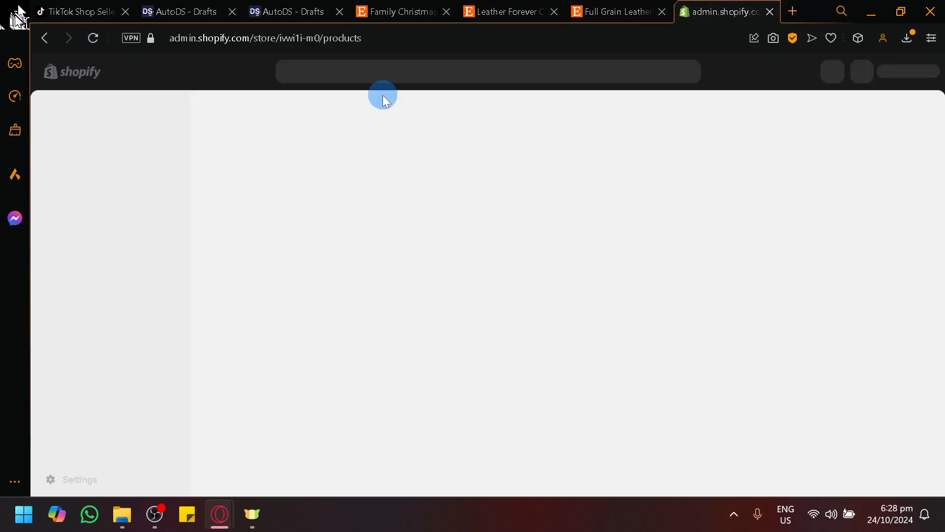
Open the imported products in AutoDS, and check the Shopify and TikTok Shop product lists for the leather stocking.
{"action": "left_click", "coordinate": [309, 6]}
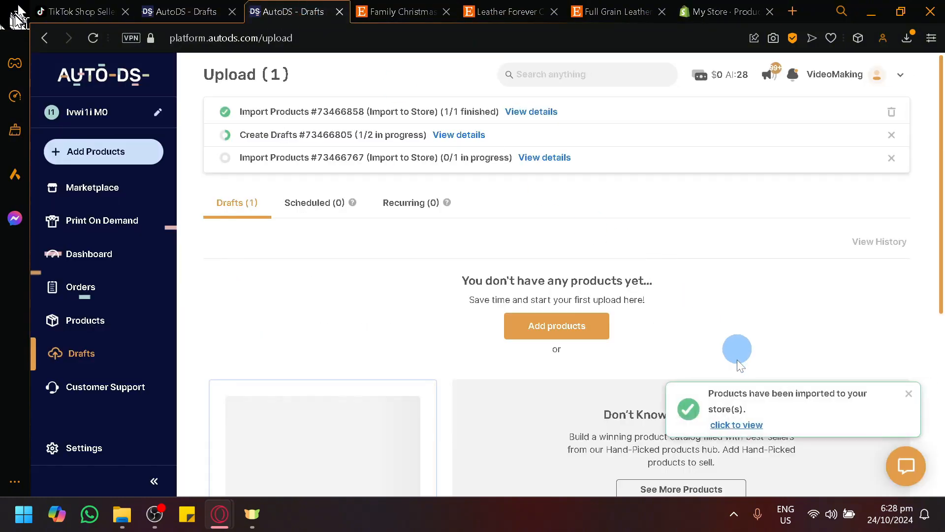
{"action": "left_click", "coordinate": [746, 426]}
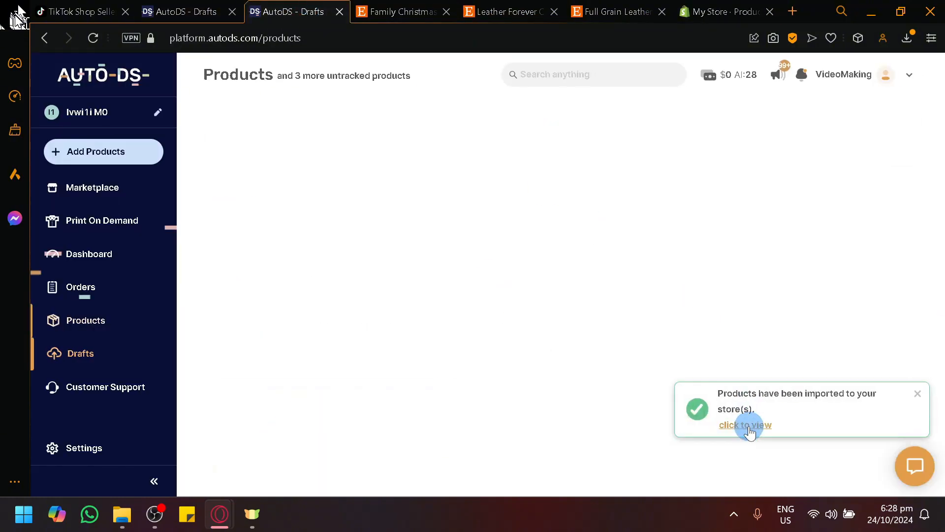
{"action": "left_click", "coordinate": [694, 3]}
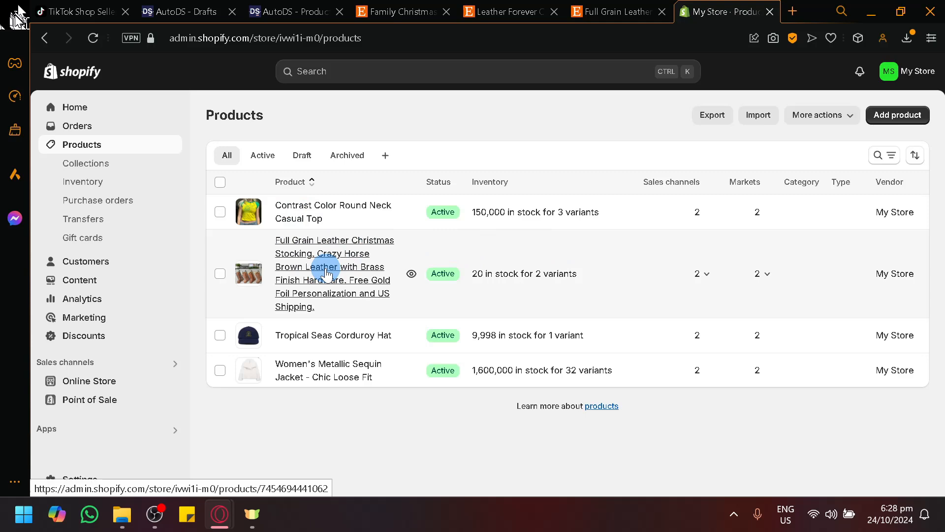
{"action": "left_click", "coordinate": [81, 12]}
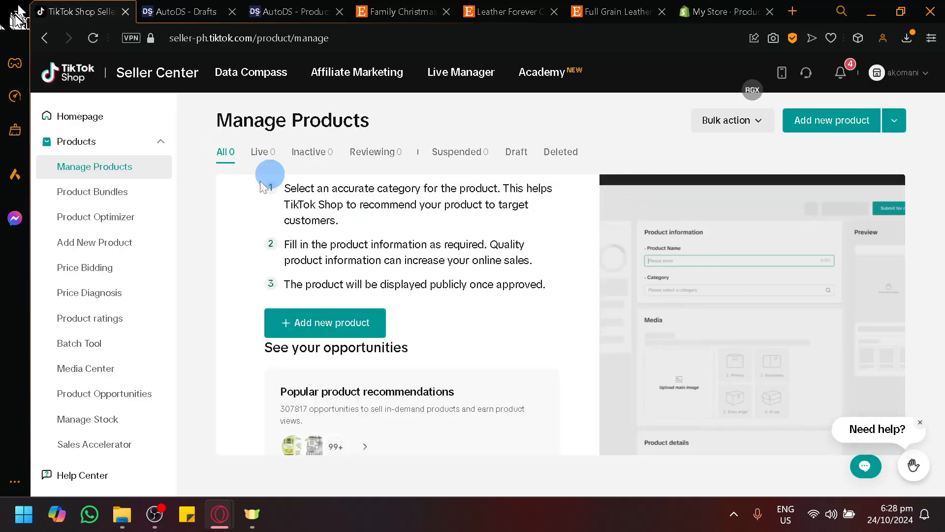